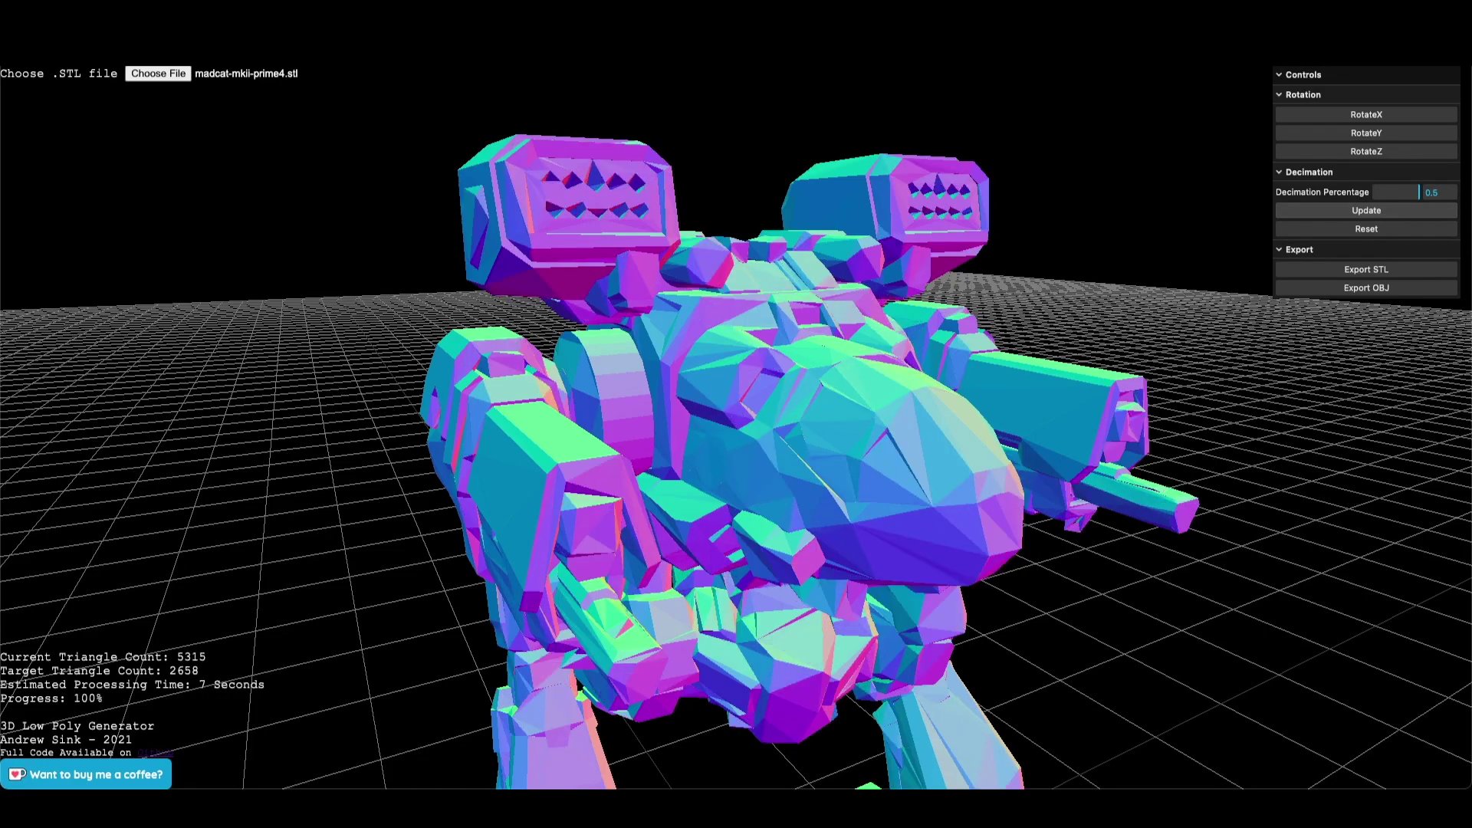
Run two more 0.5 decimation passes on the mech, taking it from 5315 to 1329 triangles.
{"action": "left_click", "coordinate": [1366, 210]}
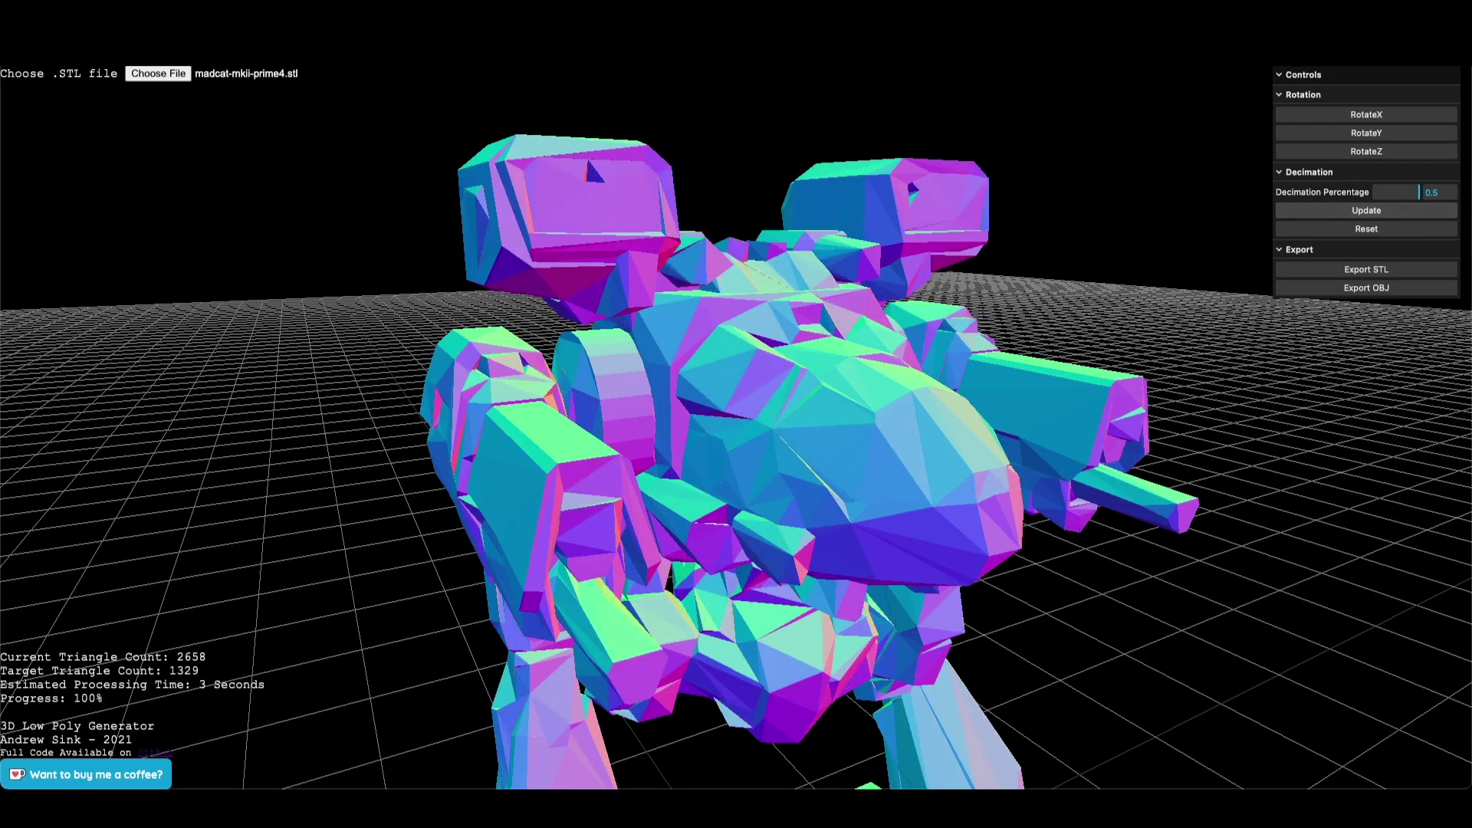
{"action": "left_click", "coordinate": [1367, 210]}
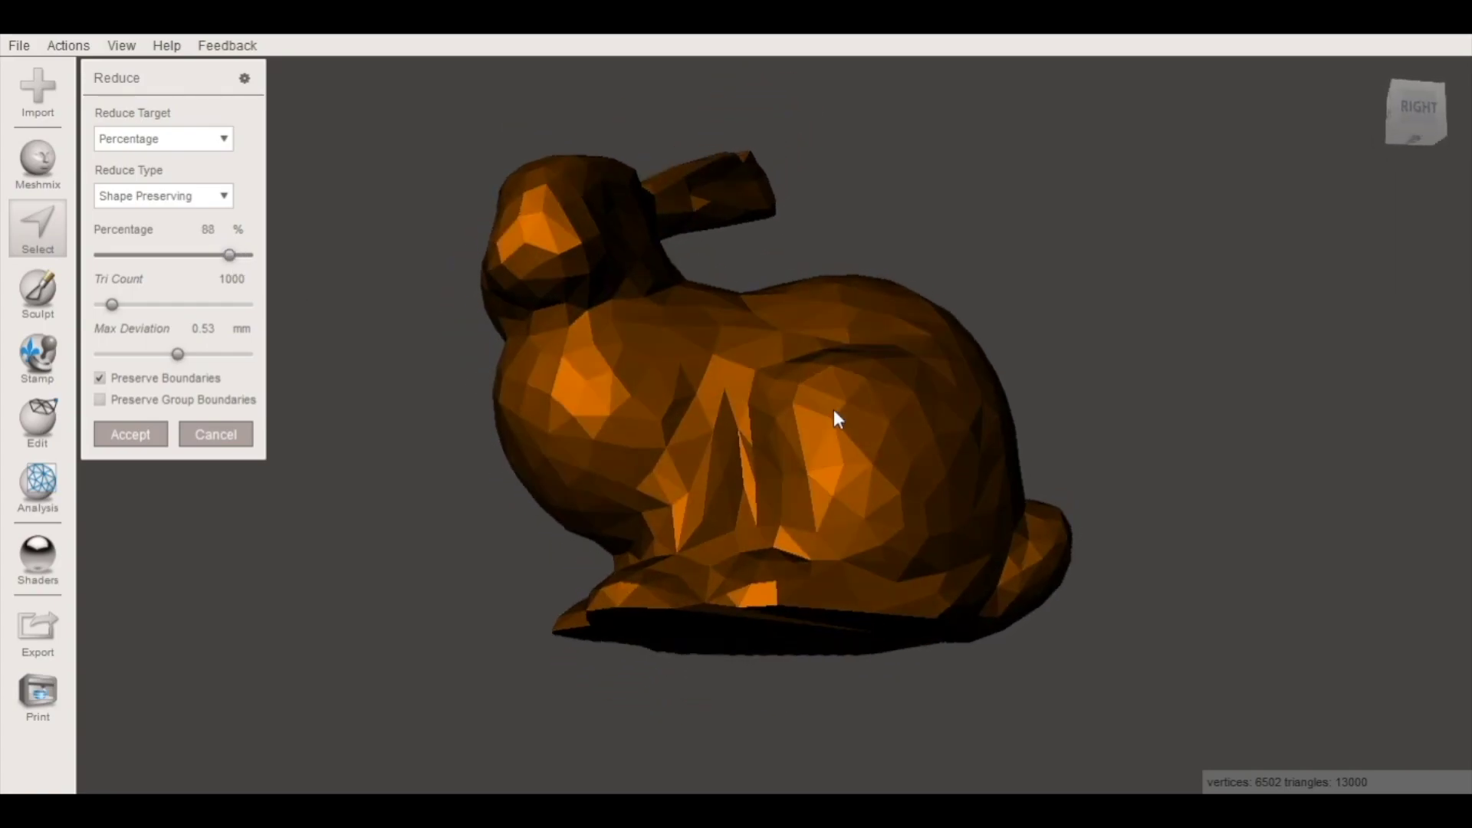
Accept the current bunny reduction, then raise the Reduce percentage from 50 to 84.
{"action": "left_click", "coordinate": [131, 434]}
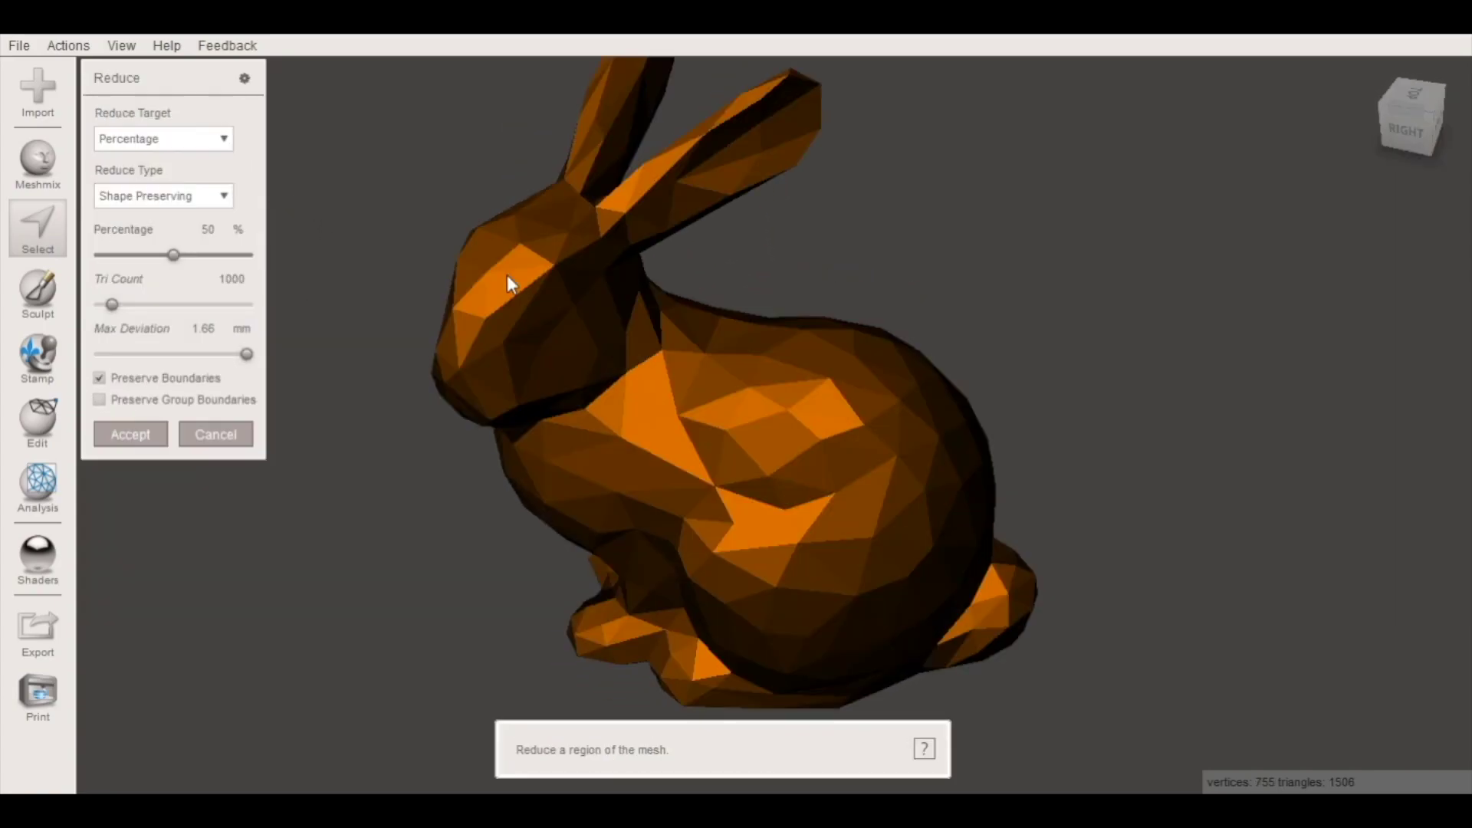
{"action": "right_click_drag", "start_coordinate": [507, 274], "coordinate": [618, 490]}
{"action": "left_click_drag", "start_coordinate": [173, 256], "coordinate": [216, 256]}
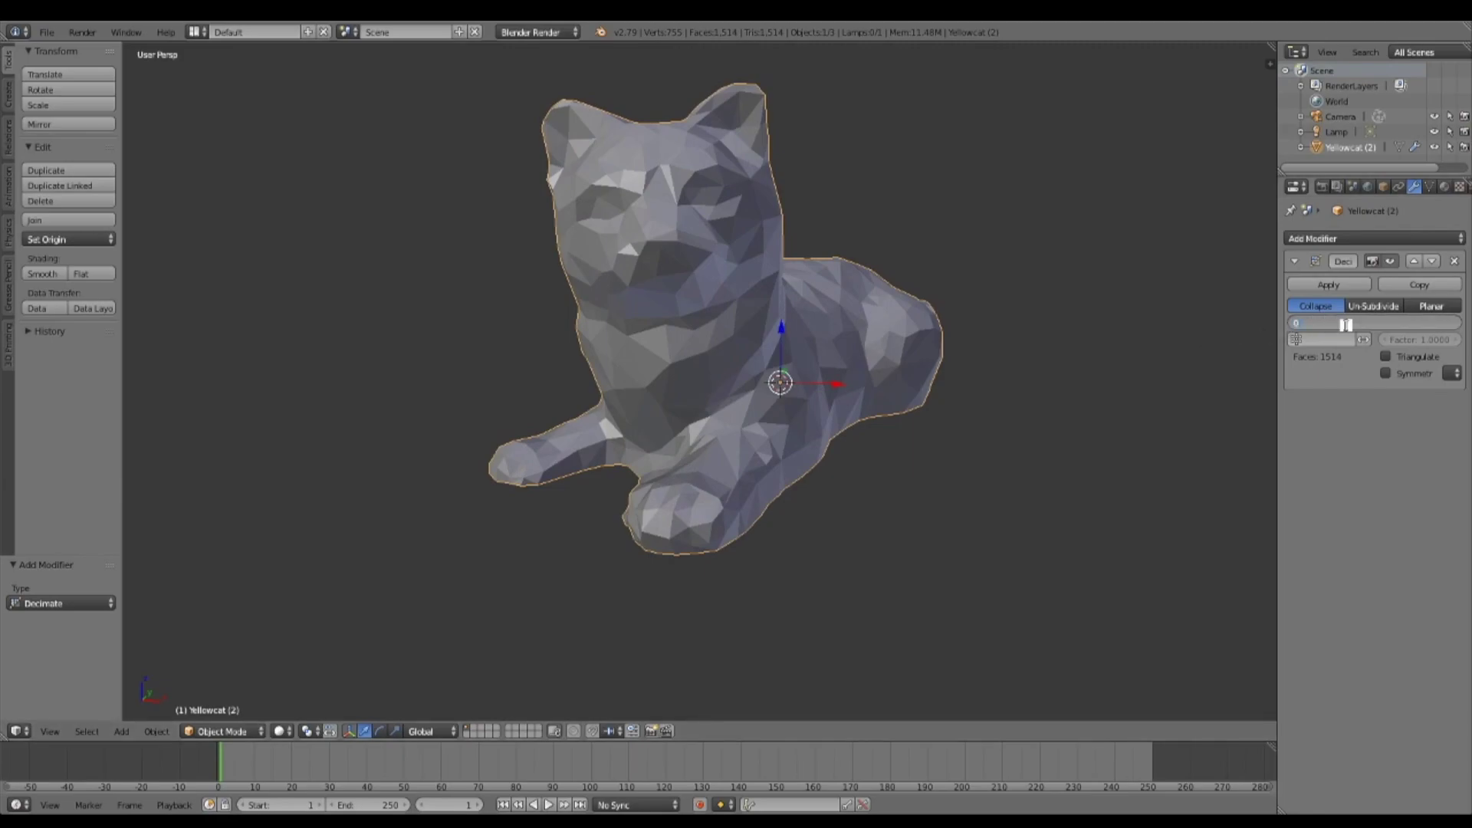
Set the cat's Decimate ratio to 0.05 for 756 faces, then deselect all in Edit Mode.
{"action": "type", "text": "0.05"}
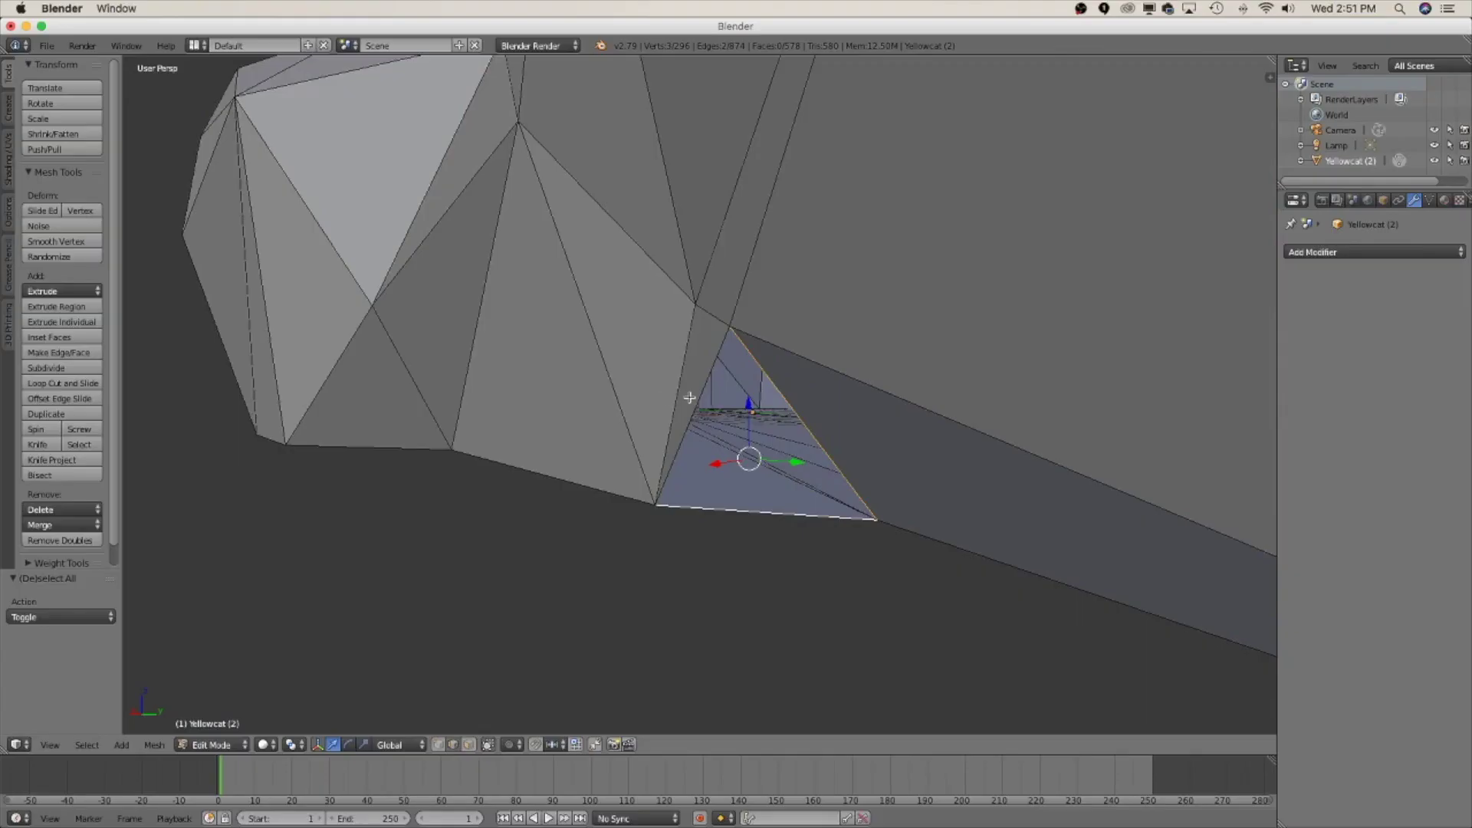
{"action": "key", "text": "a"}
{"action": "scroll", "coordinate": [869, 559], "scroll_direction": "down", "scroll_amount": 7}
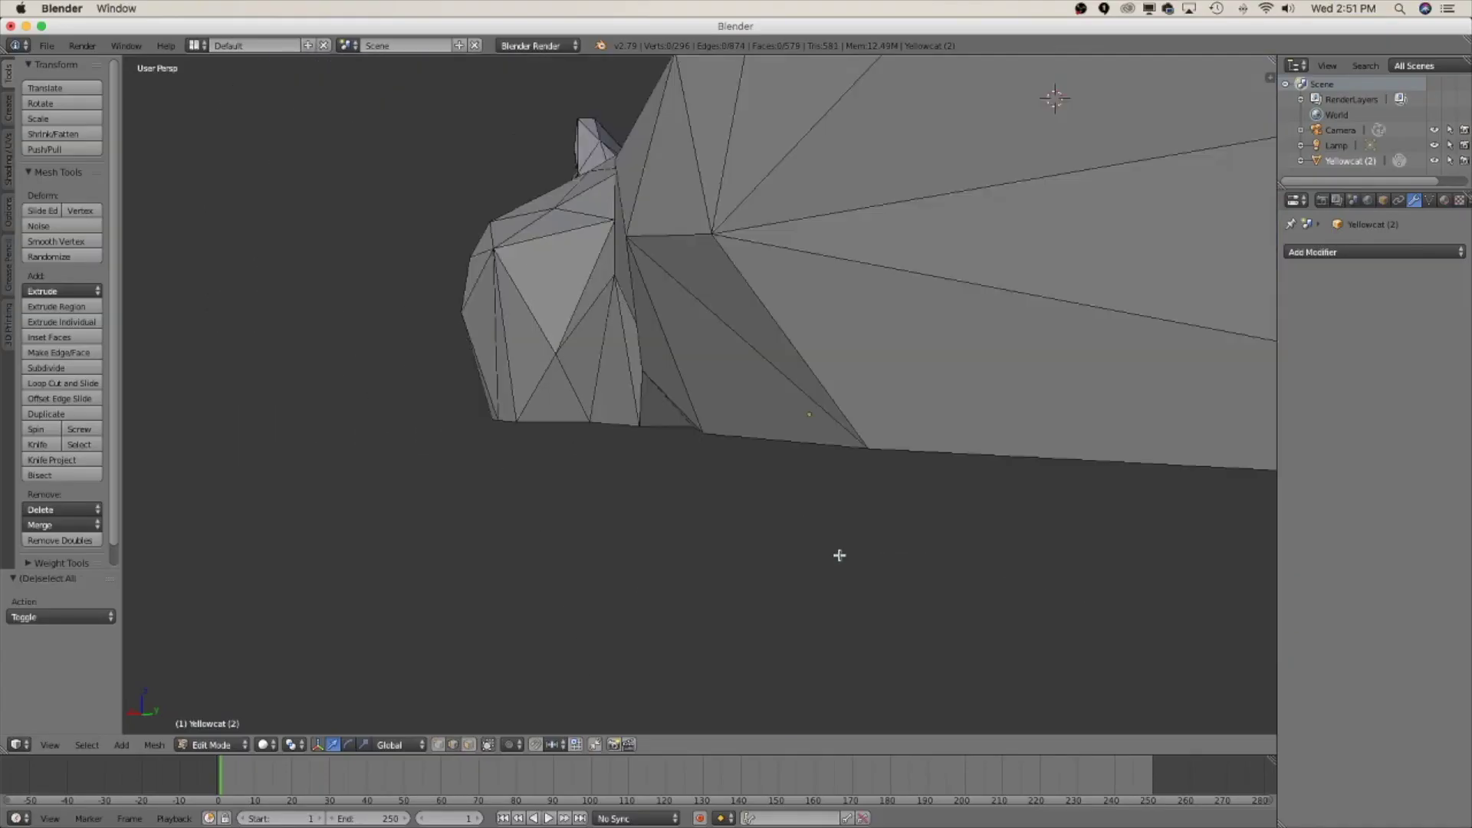
{"action": "middle_click_drag", "start_coordinate": [887, 545], "coordinate": [659, 555]}
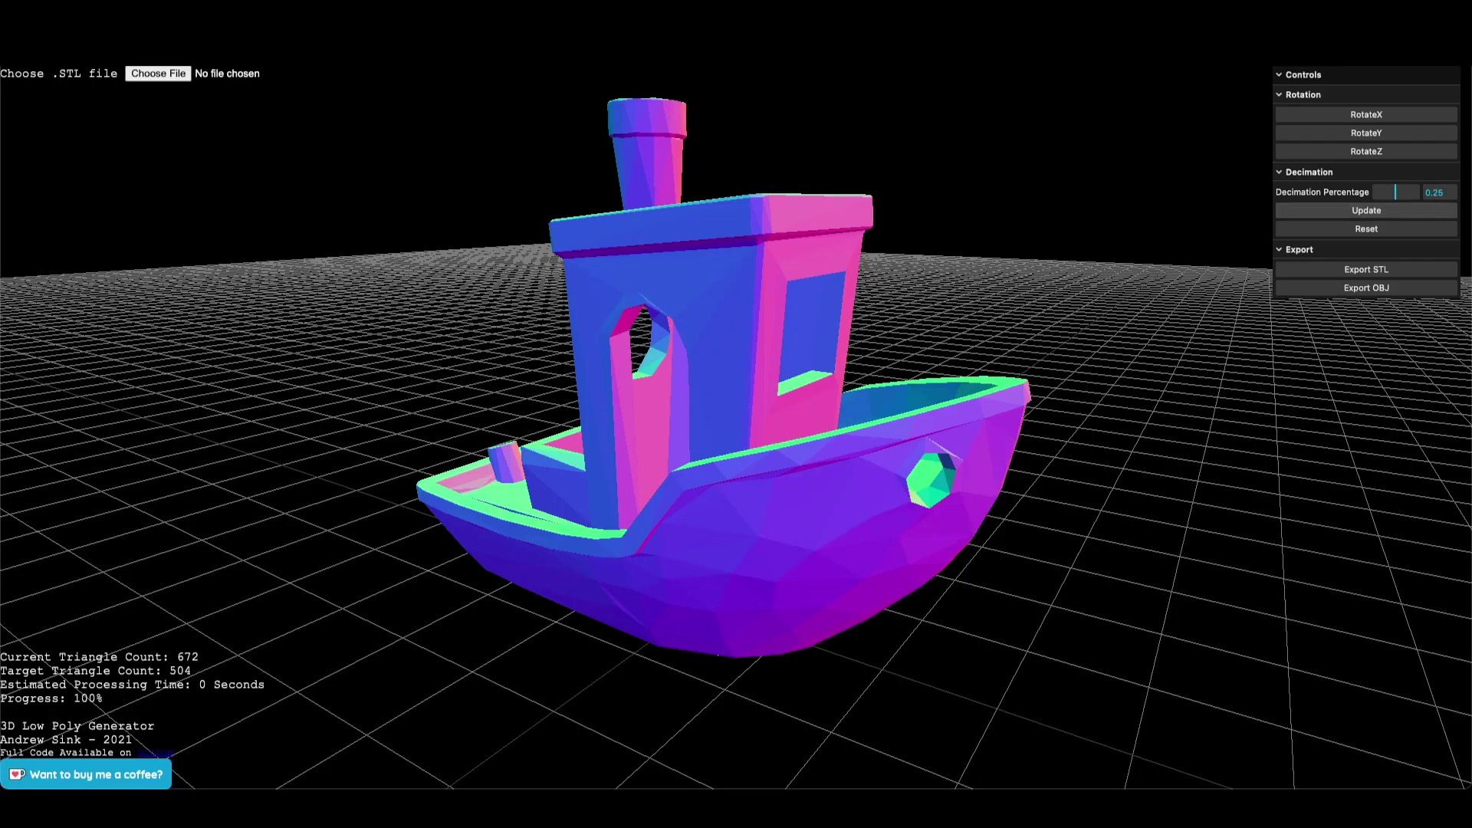
Decimate the boat repeatedly at 0.25 down to 90 triangles, then reset it to 895.
{"action": "left_click", "coordinate": [1366, 211]}
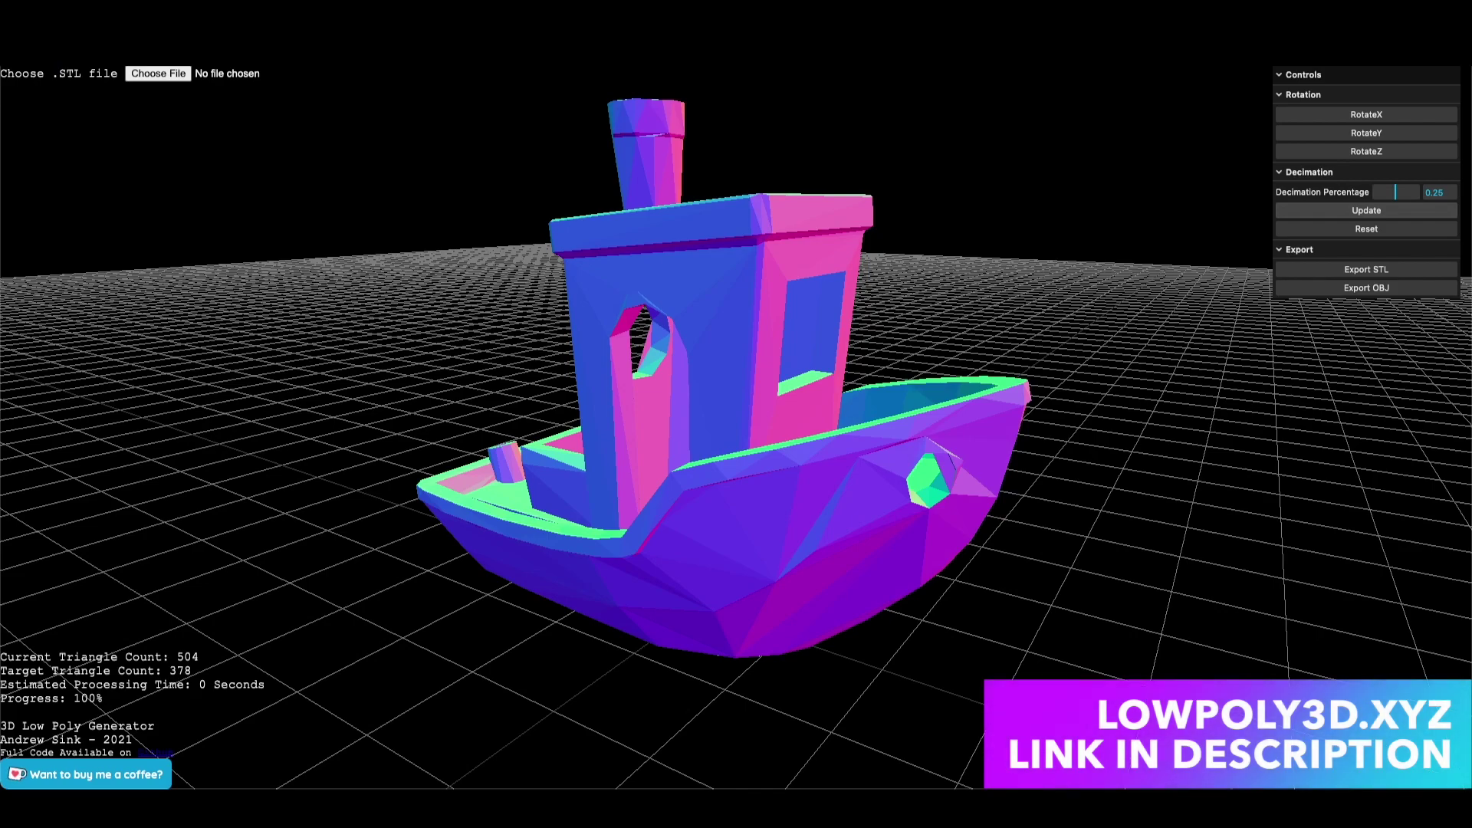
{"action": "left_click", "coordinate": [1366, 211]}
{"action": "left_click", "coordinate": [1366, 210]}
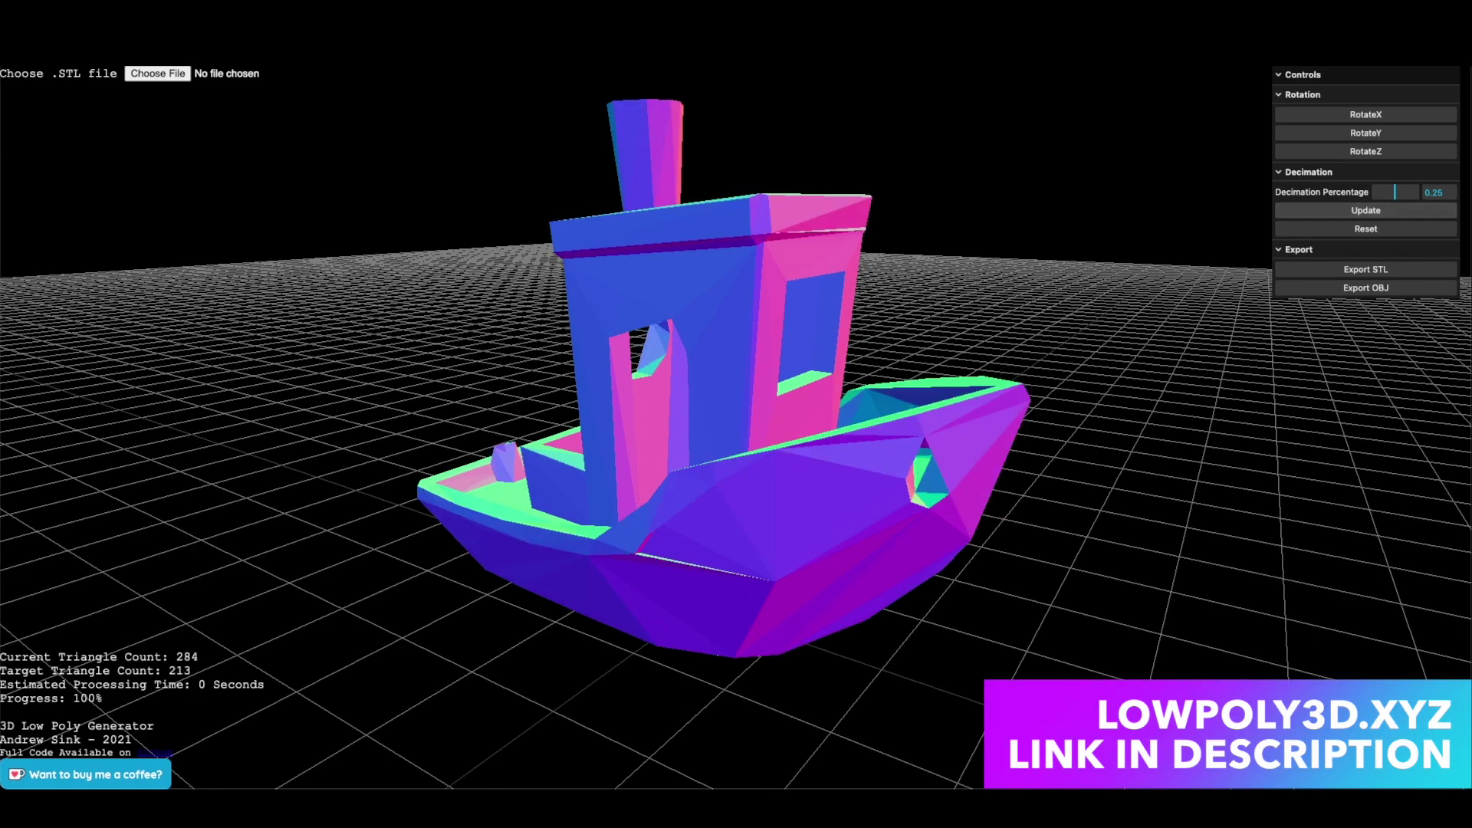
{"action": "left_click", "coordinate": [1366, 210]}
{"action": "left_click", "coordinate": [1366, 210]}
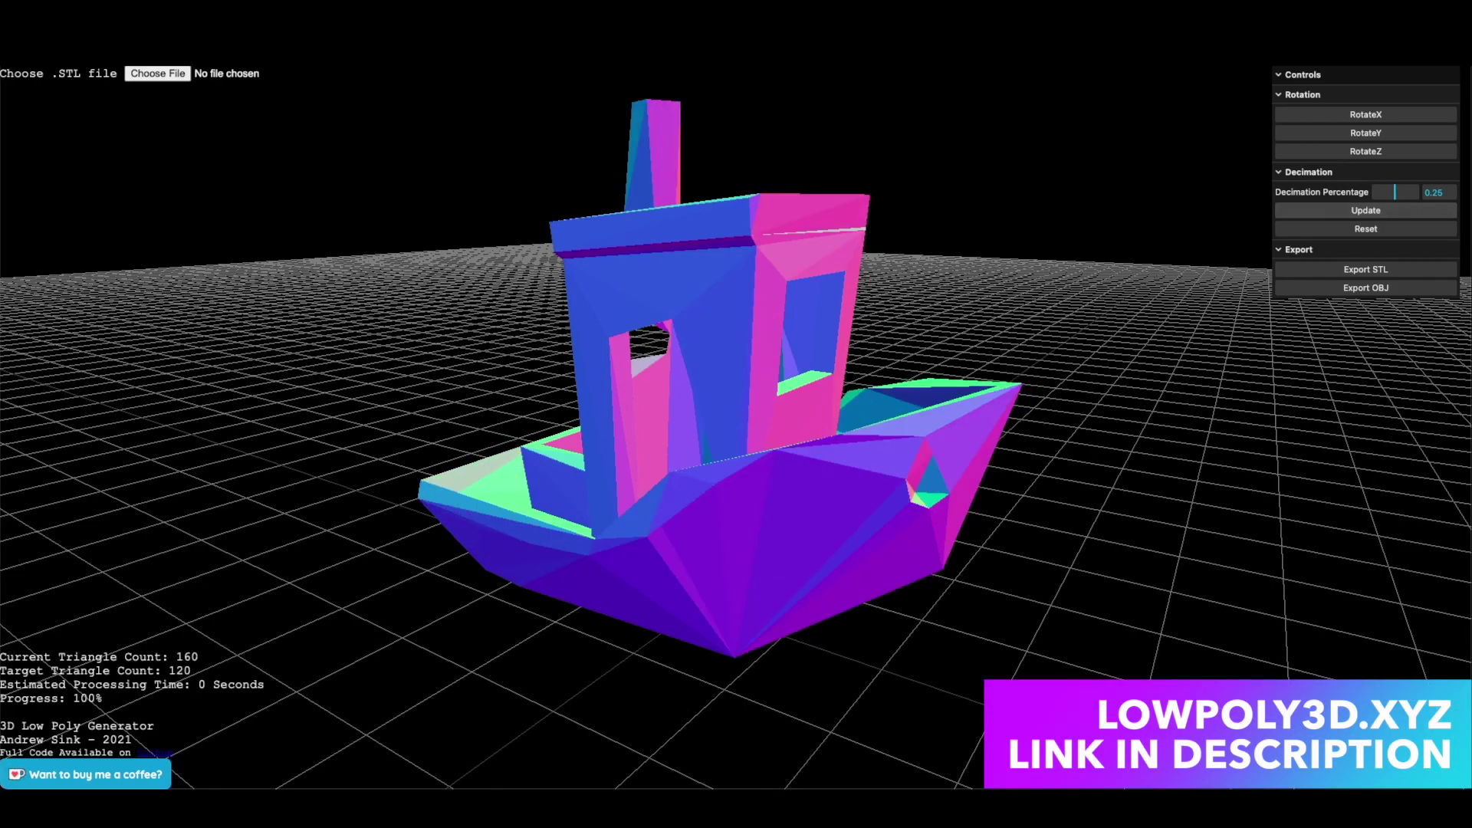
{"action": "left_click", "coordinate": [1366, 210]}
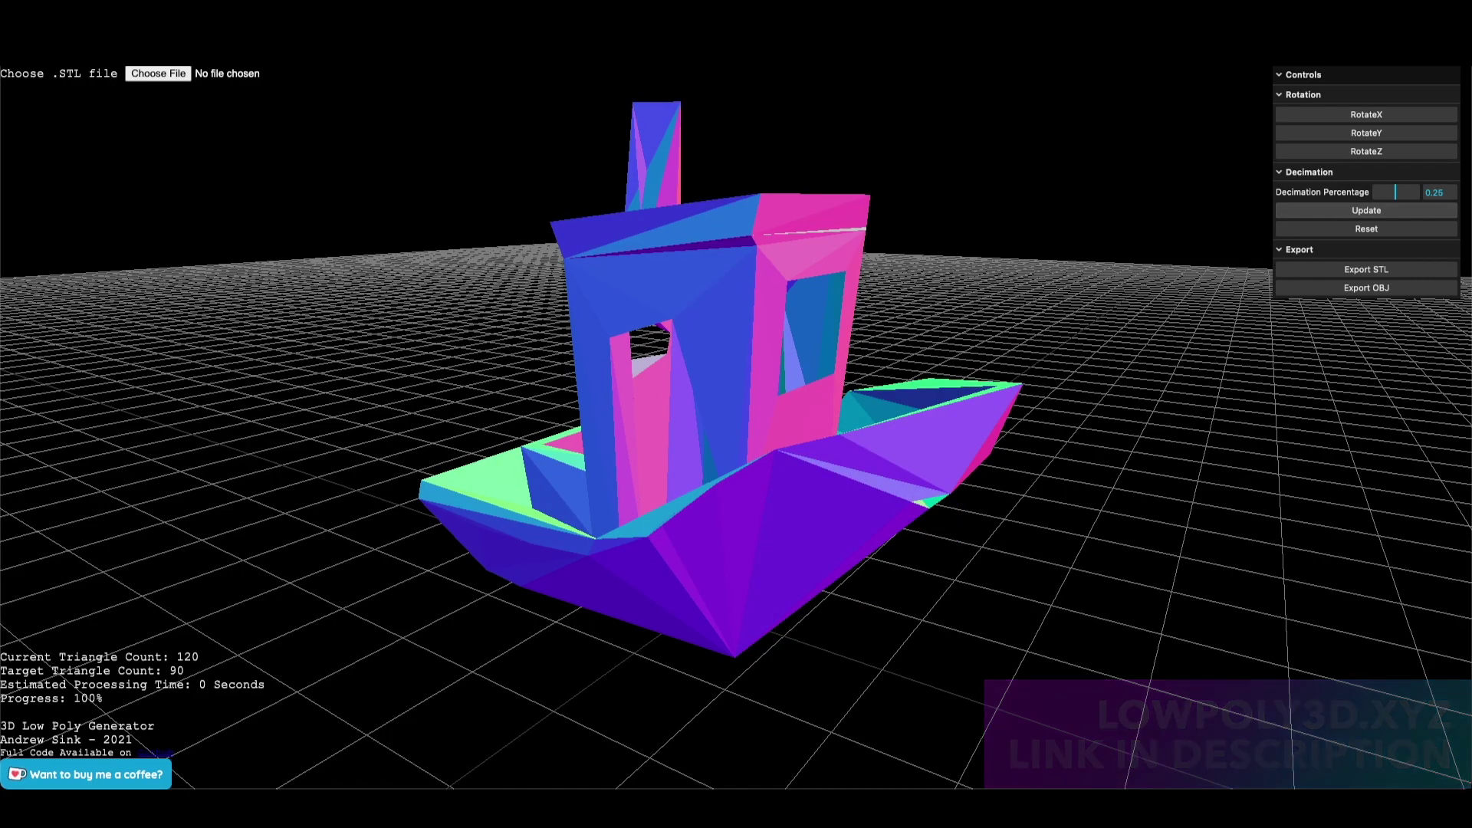
{"action": "left_click", "coordinate": [1366, 210]}
{"action": "left_click_drag", "start_coordinate": [920, 460], "coordinate": [483, 437]}
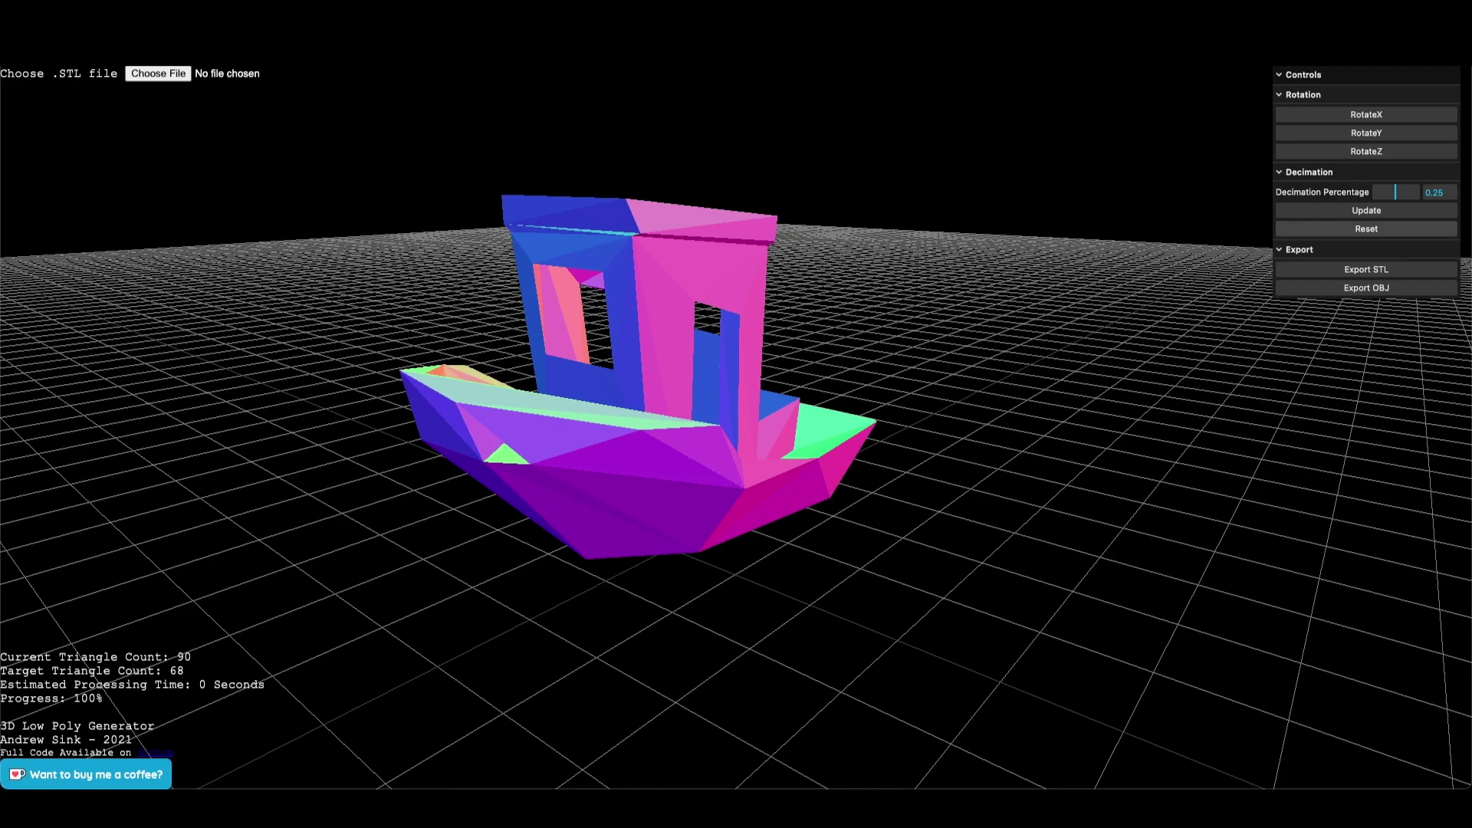
{"action": "left_click", "coordinate": [1366, 228]}
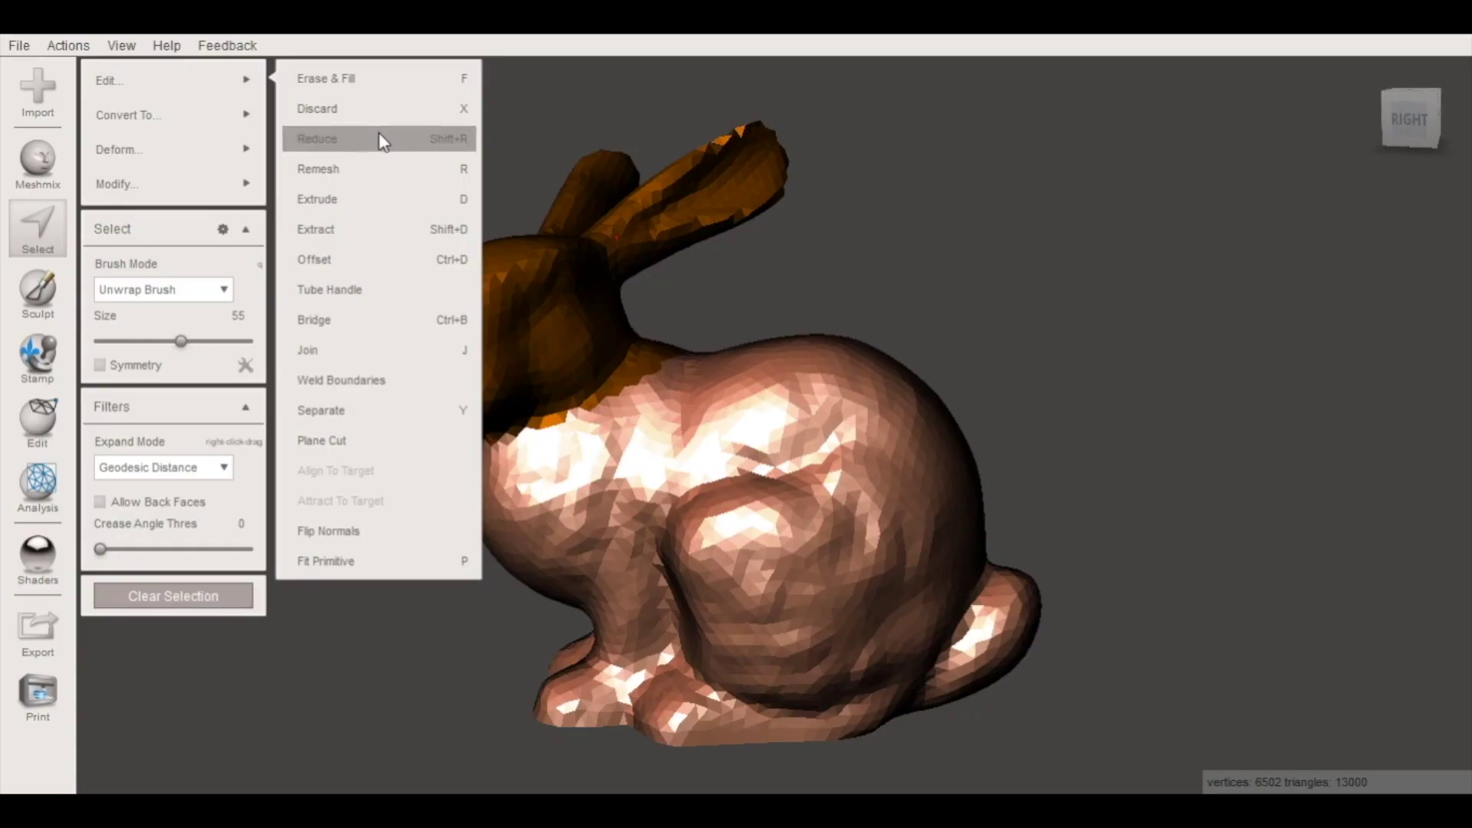
Reduce the selected bunny head at 84 percent and accept, leaving 9844 triangles.
{"action": "left_click", "coordinate": [381, 141]}
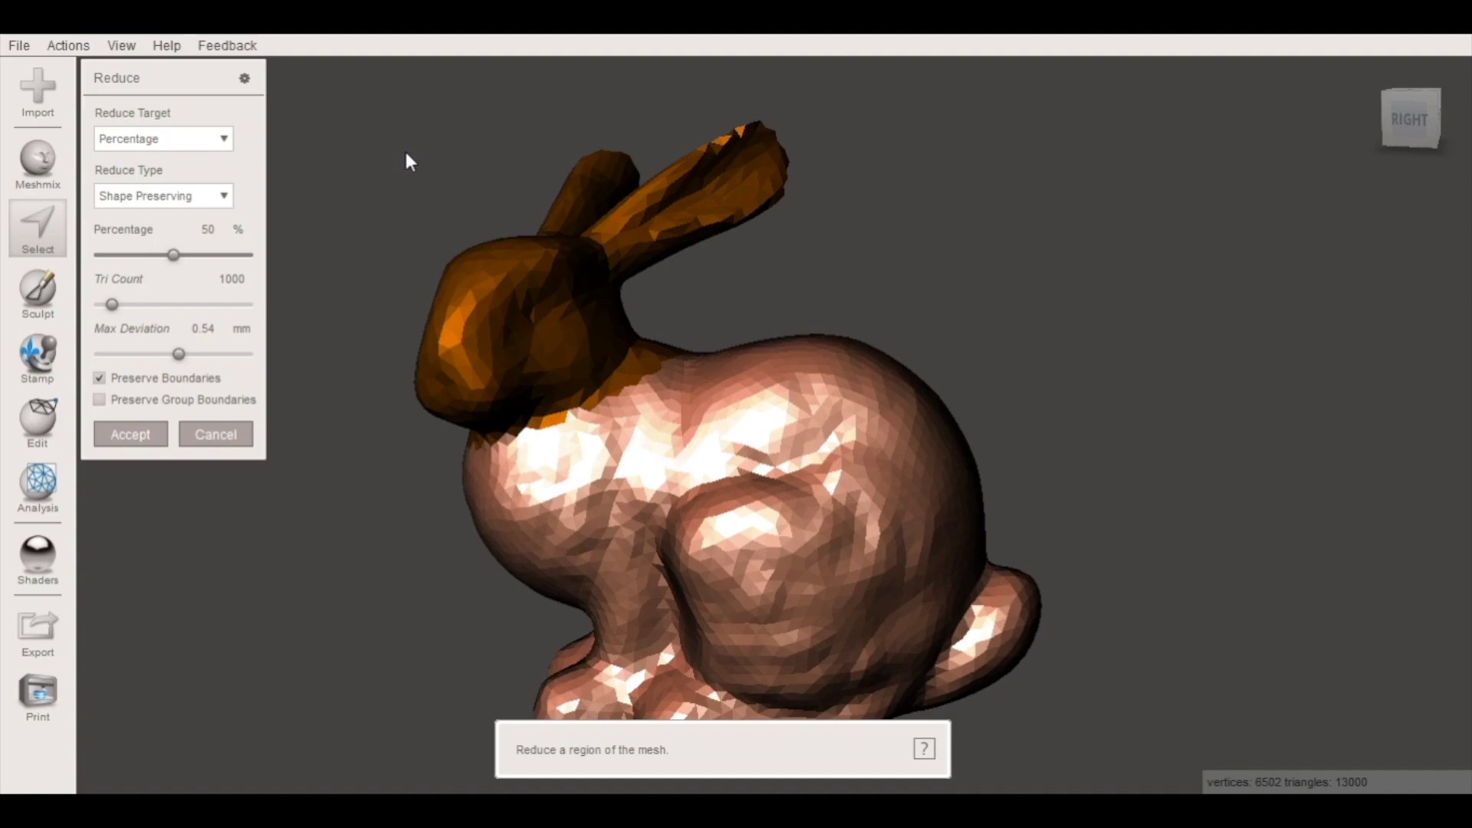
{"action": "middle_click_drag", "start_coordinate": [371, 230], "coordinate": [456, 201]}
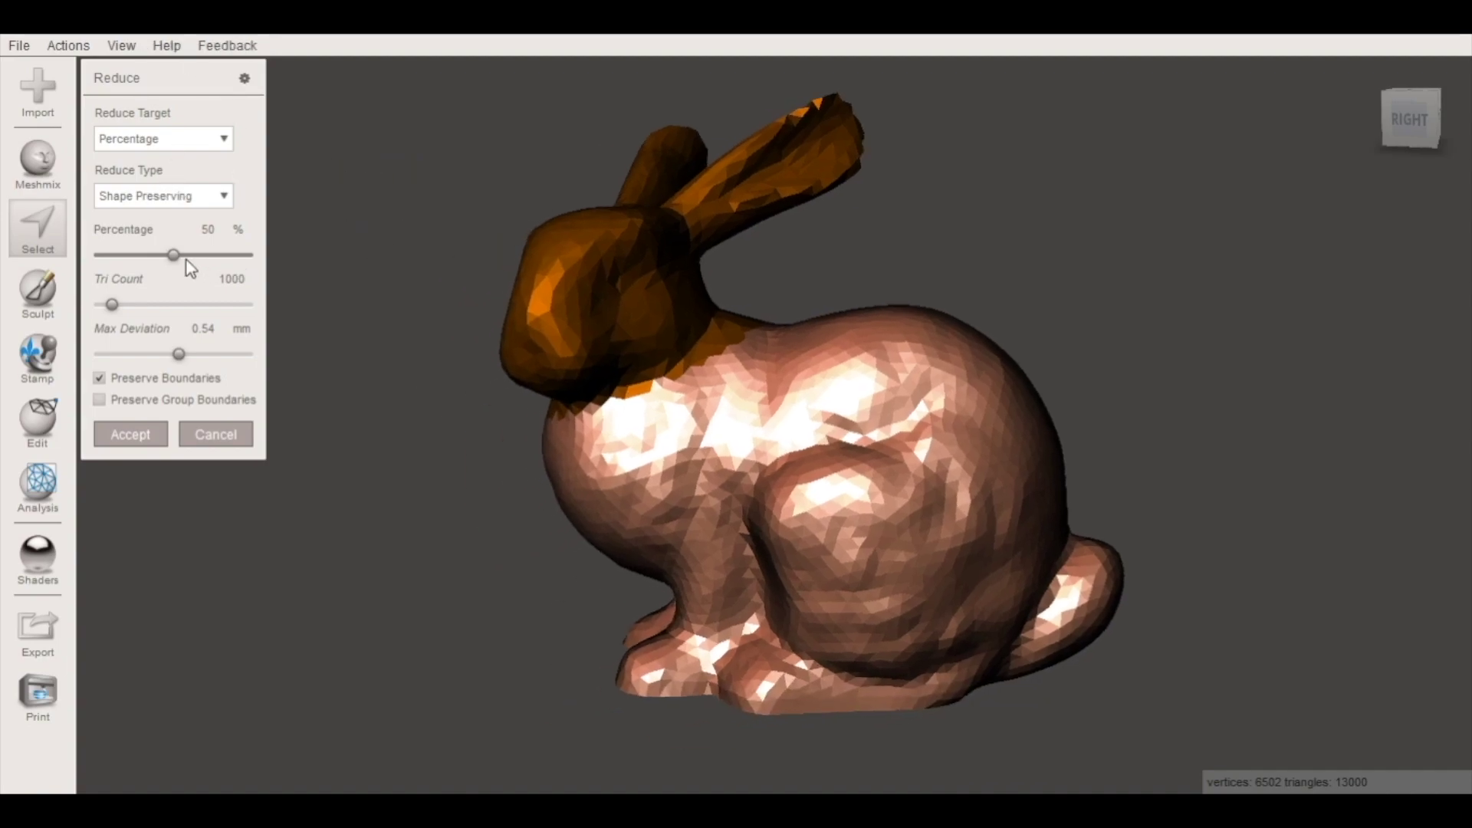
{"action": "left_click_drag", "start_coordinate": [174, 256], "coordinate": [229, 257]}
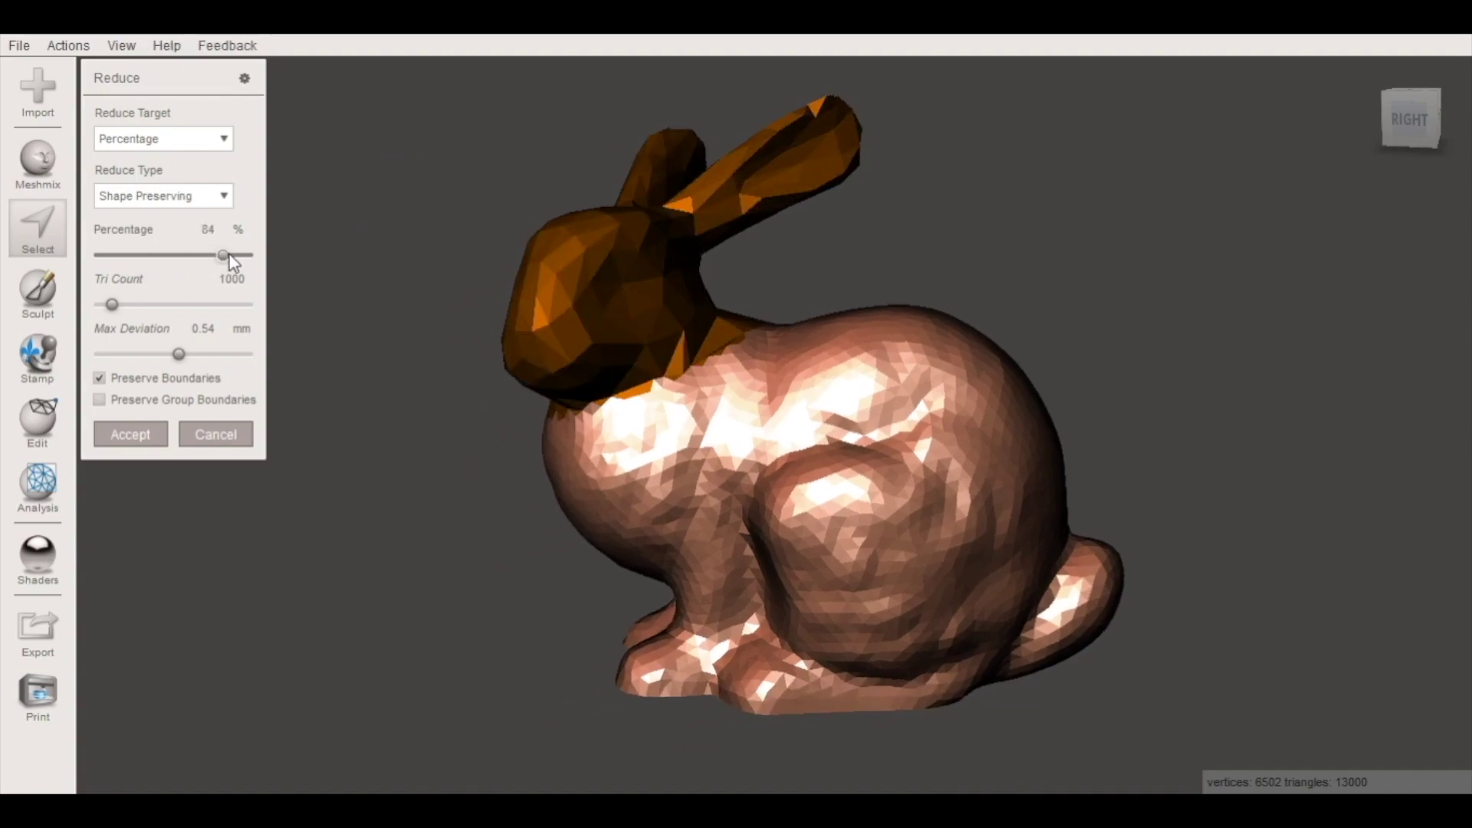
{"action": "left_click", "coordinate": [131, 433]}
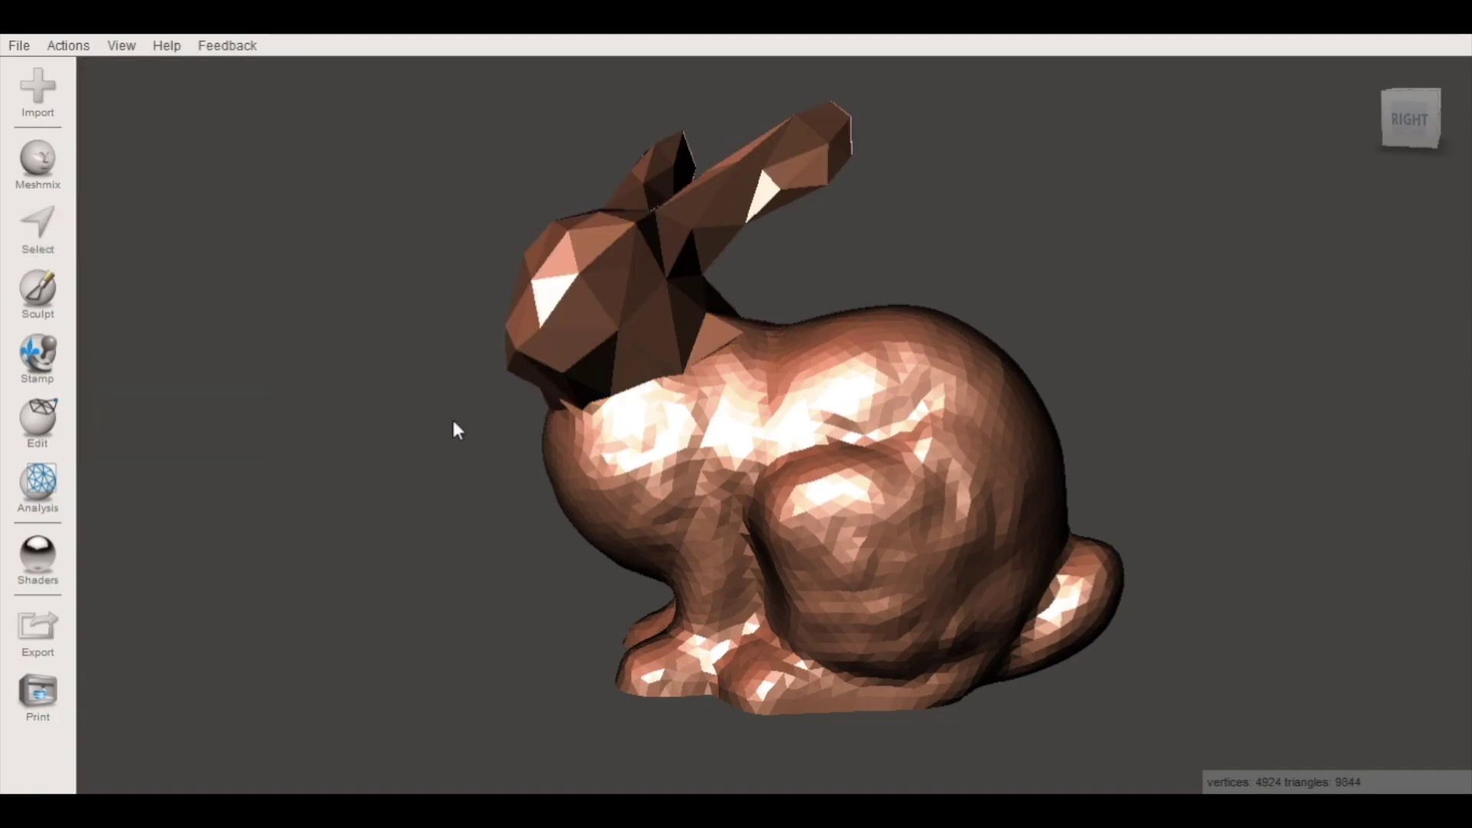
{"action": "middle_click_drag", "start_coordinate": [444, 421], "coordinate": [447, 485]}
{"action": "right_click_drag", "start_coordinate": [447, 484], "coordinate": [1124, 494]}
{"action": "scroll", "coordinate": [522, 581], "scroll_direction": "up", "scroll_amount": 5}
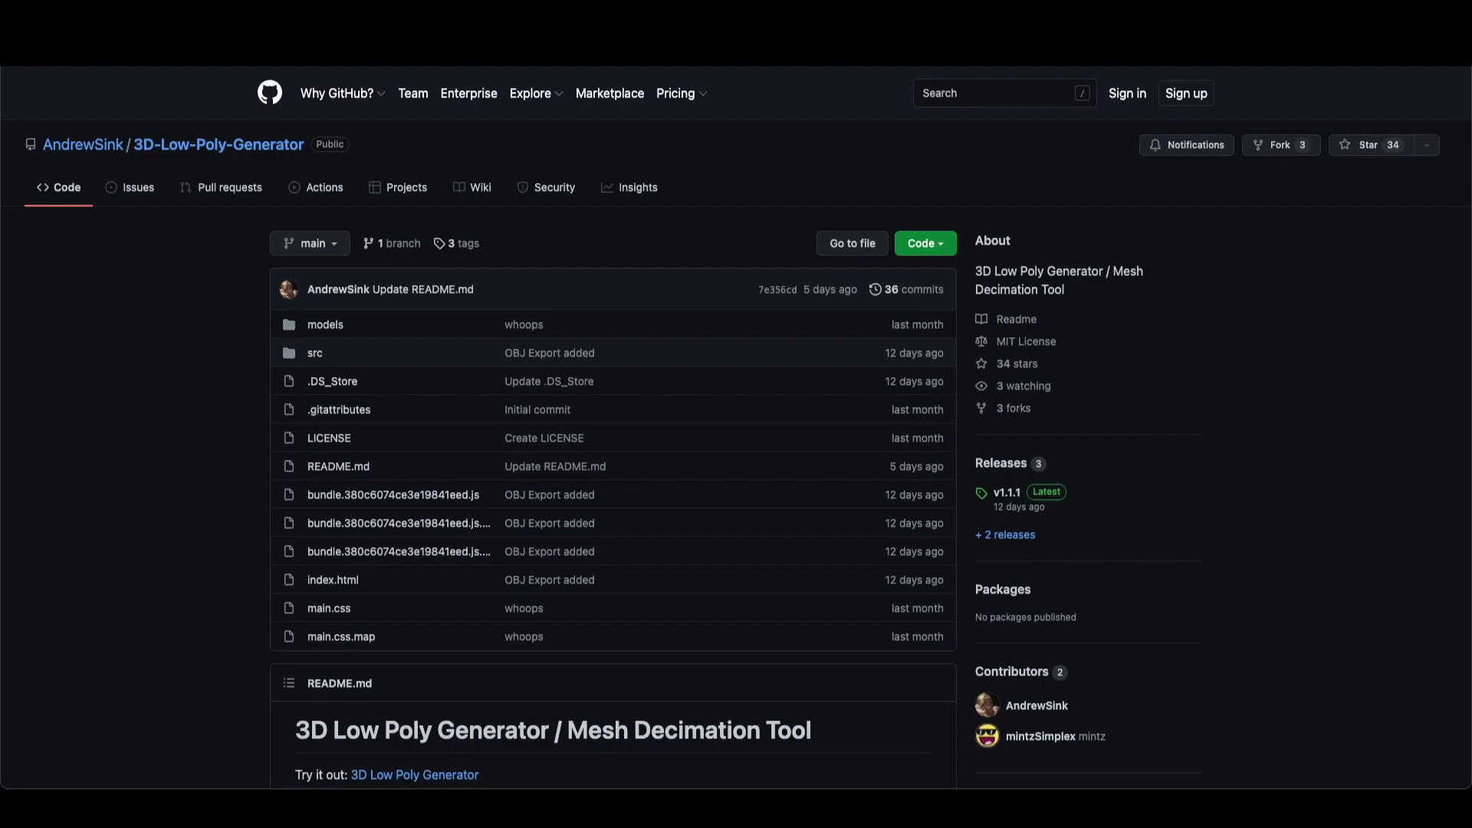
Scroll down through the 3D-Low-Poly-Generator repository's src/script.js source code.
{"action": "scroll", "coordinate": [732, 428], "scroll_direction": "down", "scroll_amount": 1}
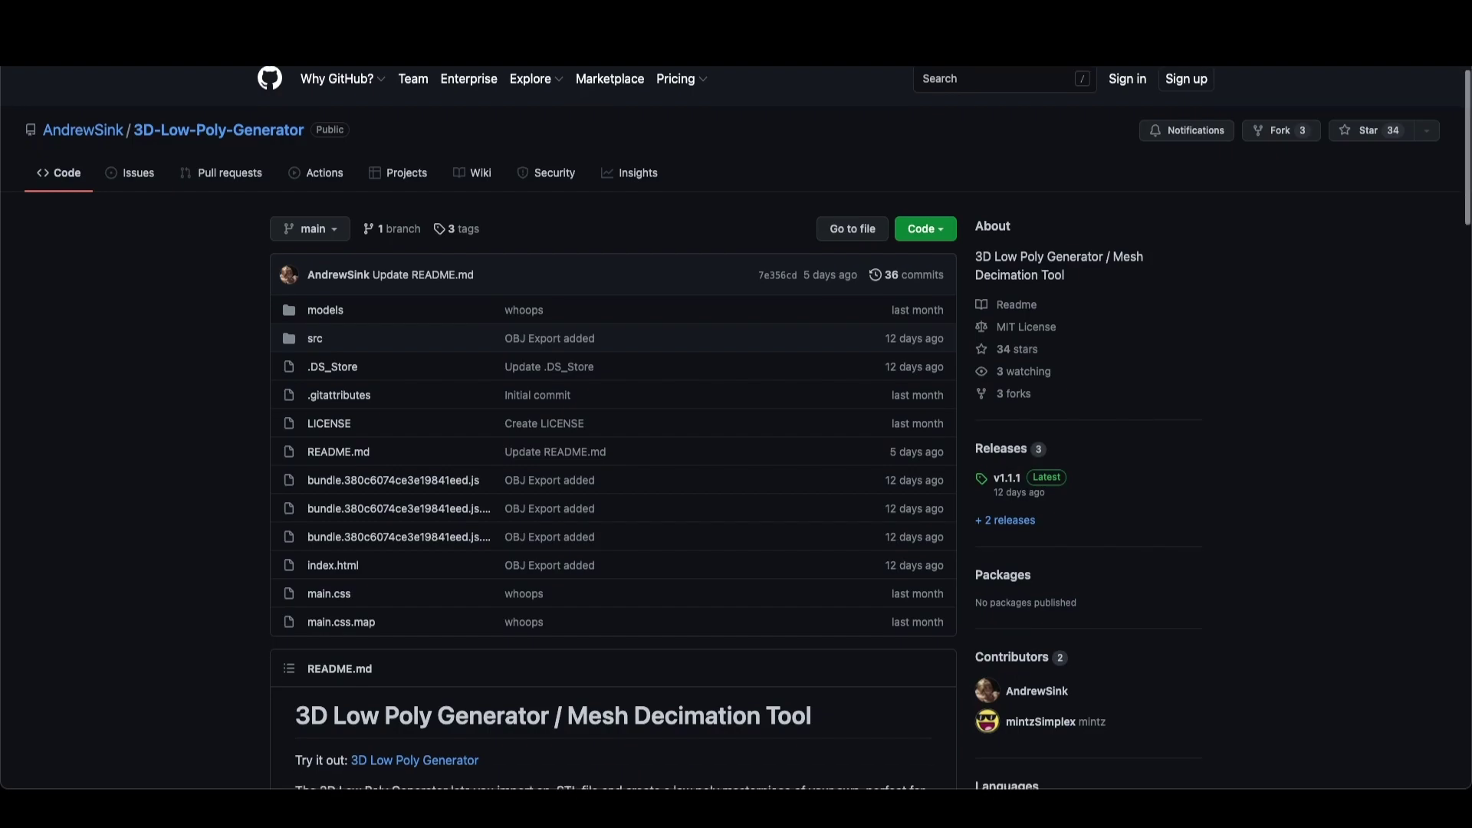
{"action": "scroll", "coordinate": [732, 428], "scroll_direction": "down", "scroll_amount": 8}
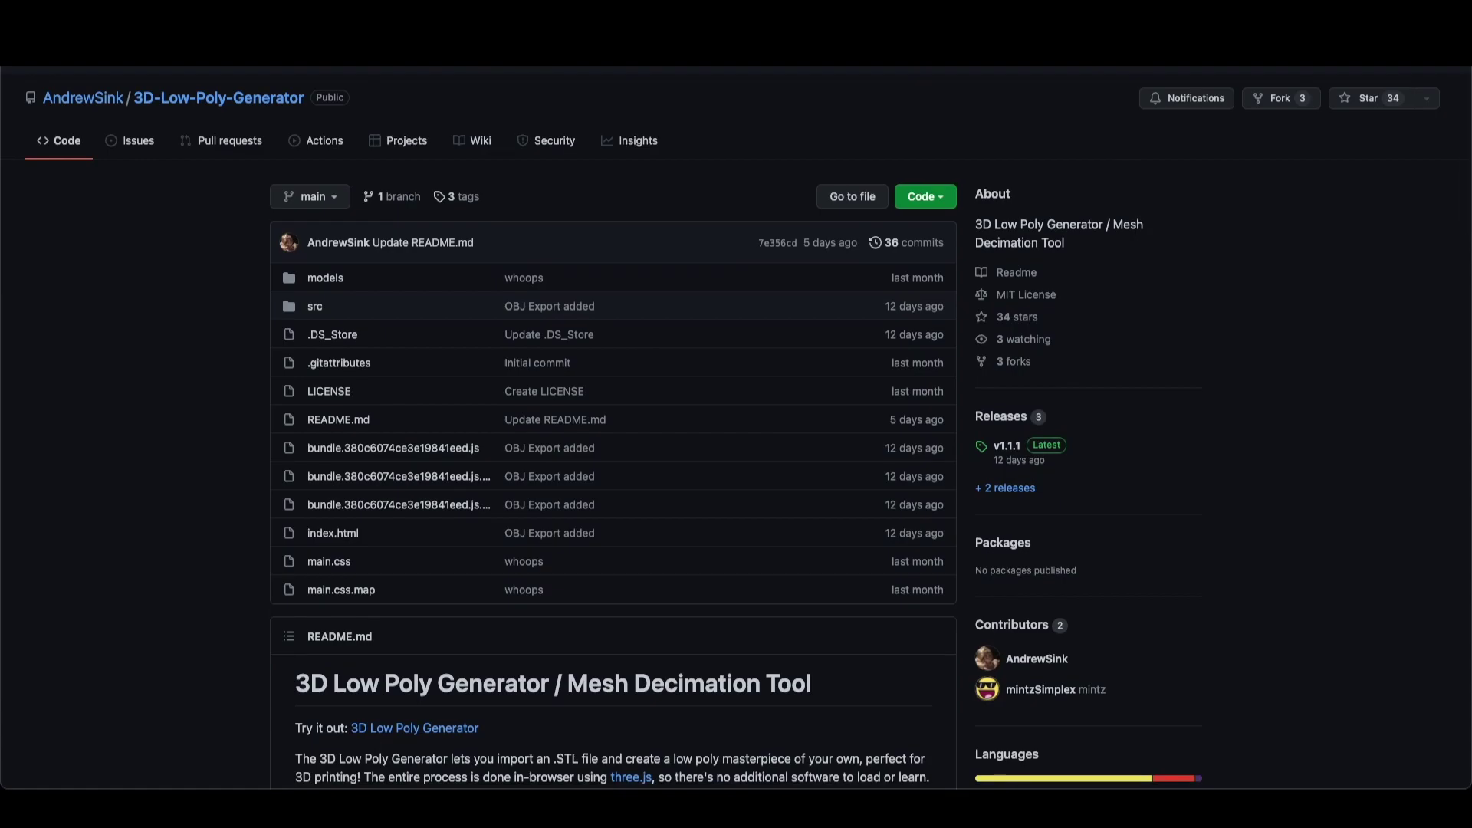
{"action": "scroll", "coordinate": [731, 428], "scroll_direction": "down", "scroll_amount": 11}
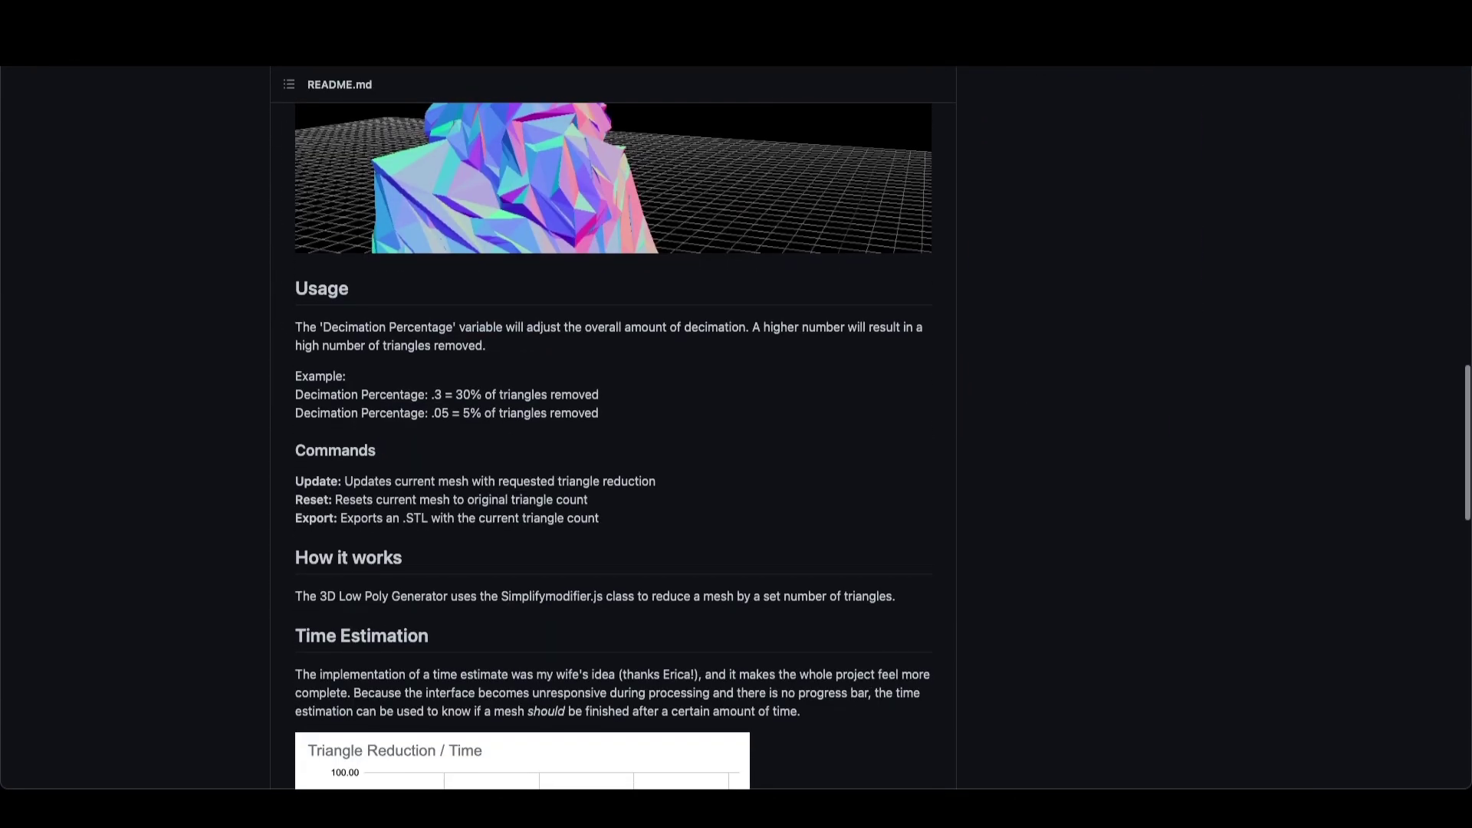
{"action": "scroll", "coordinate": [732, 428], "scroll_direction": "down", "scroll_amount": 4}
{"action": "scroll", "coordinate": [732, 428], "scroll_direction": "down", "scroll_amount": 4}
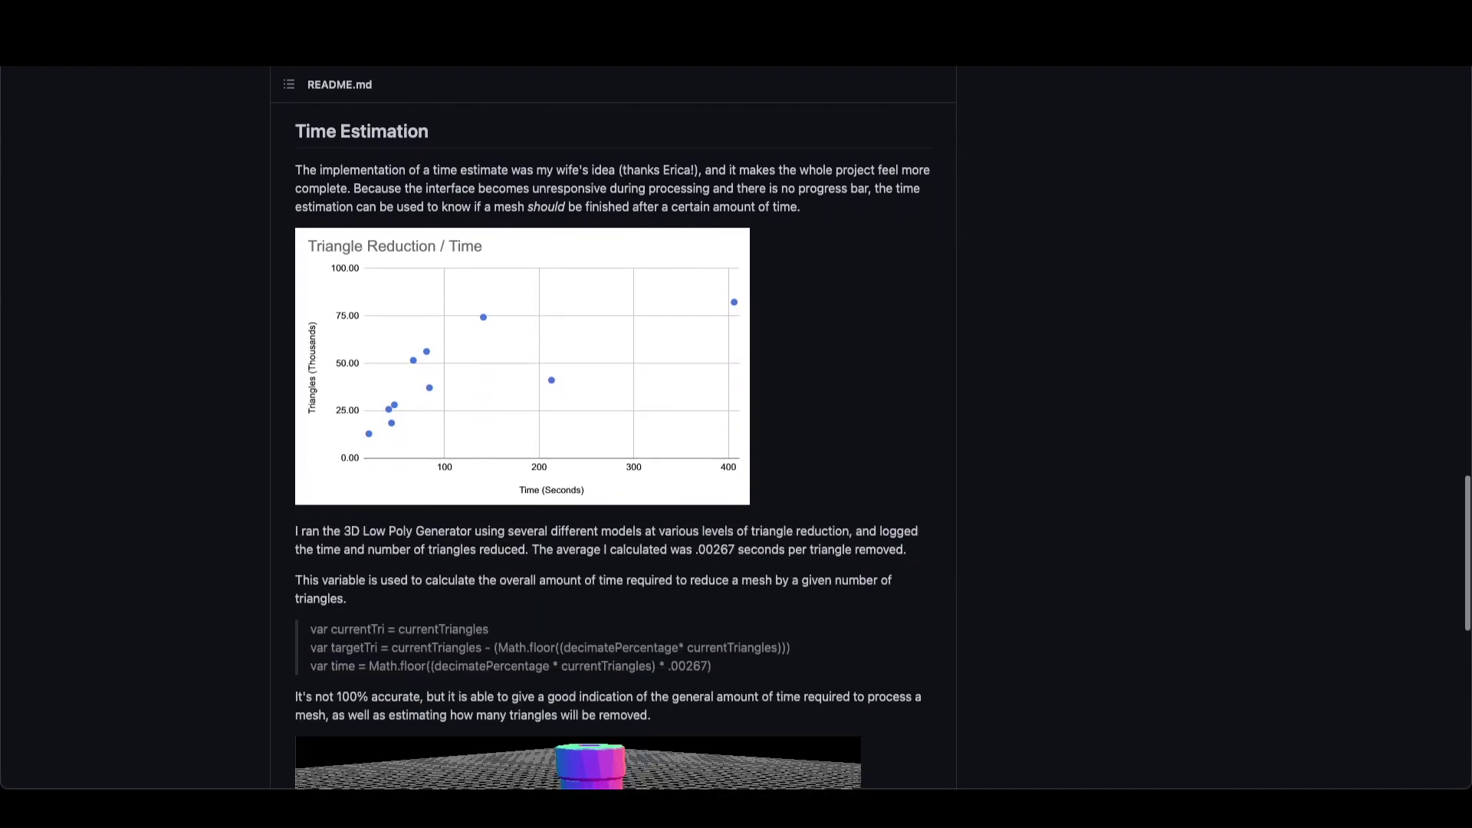
{"action": "scroll", "coordinate": [731, 428], "scroll_direction": "down", "scroll_amount": 3}
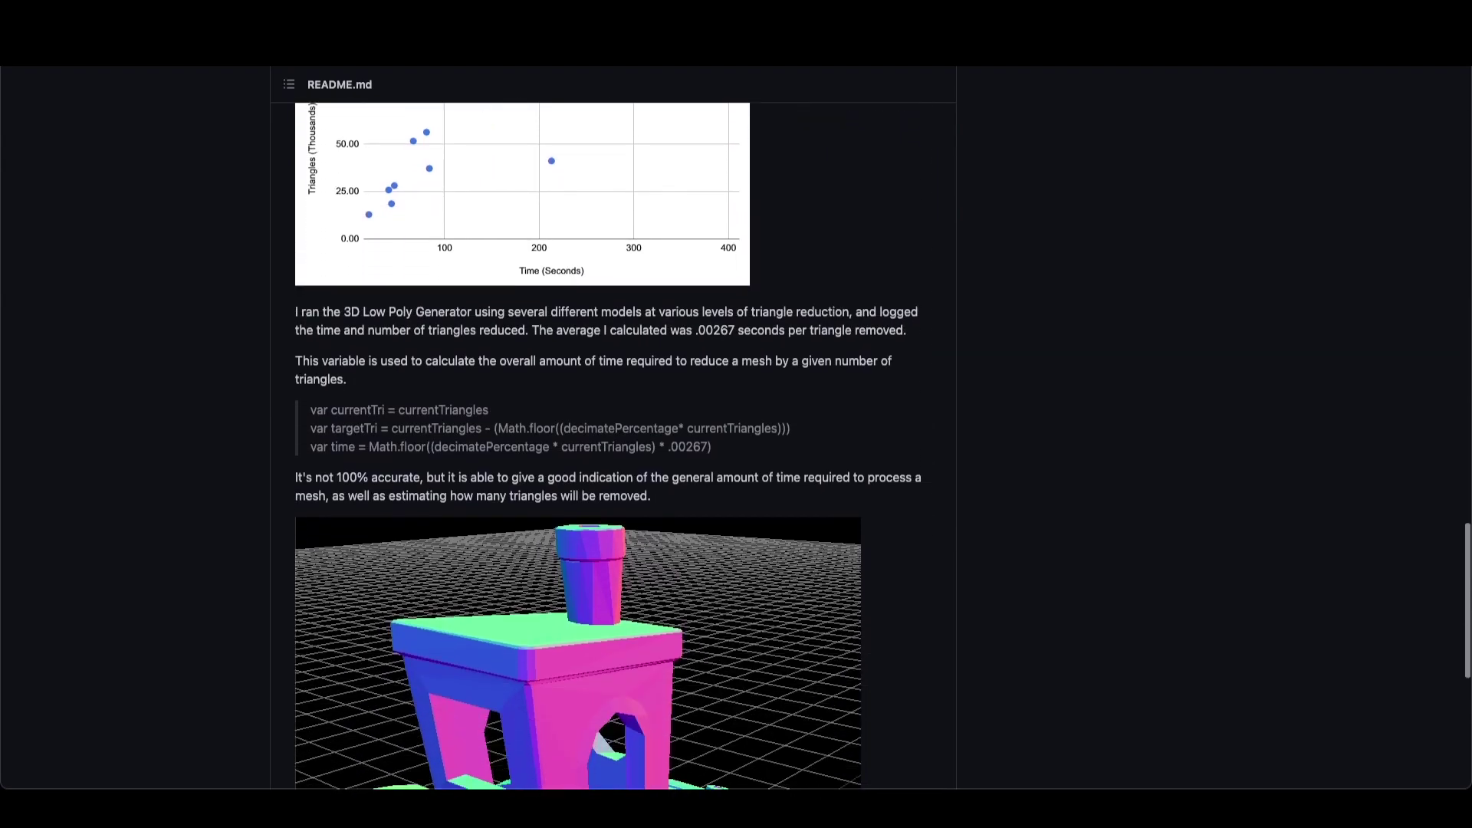
{"action": "scroll", "coordinate": [731, 427], "scroll_direction": "down", "scroll_amount": 5}
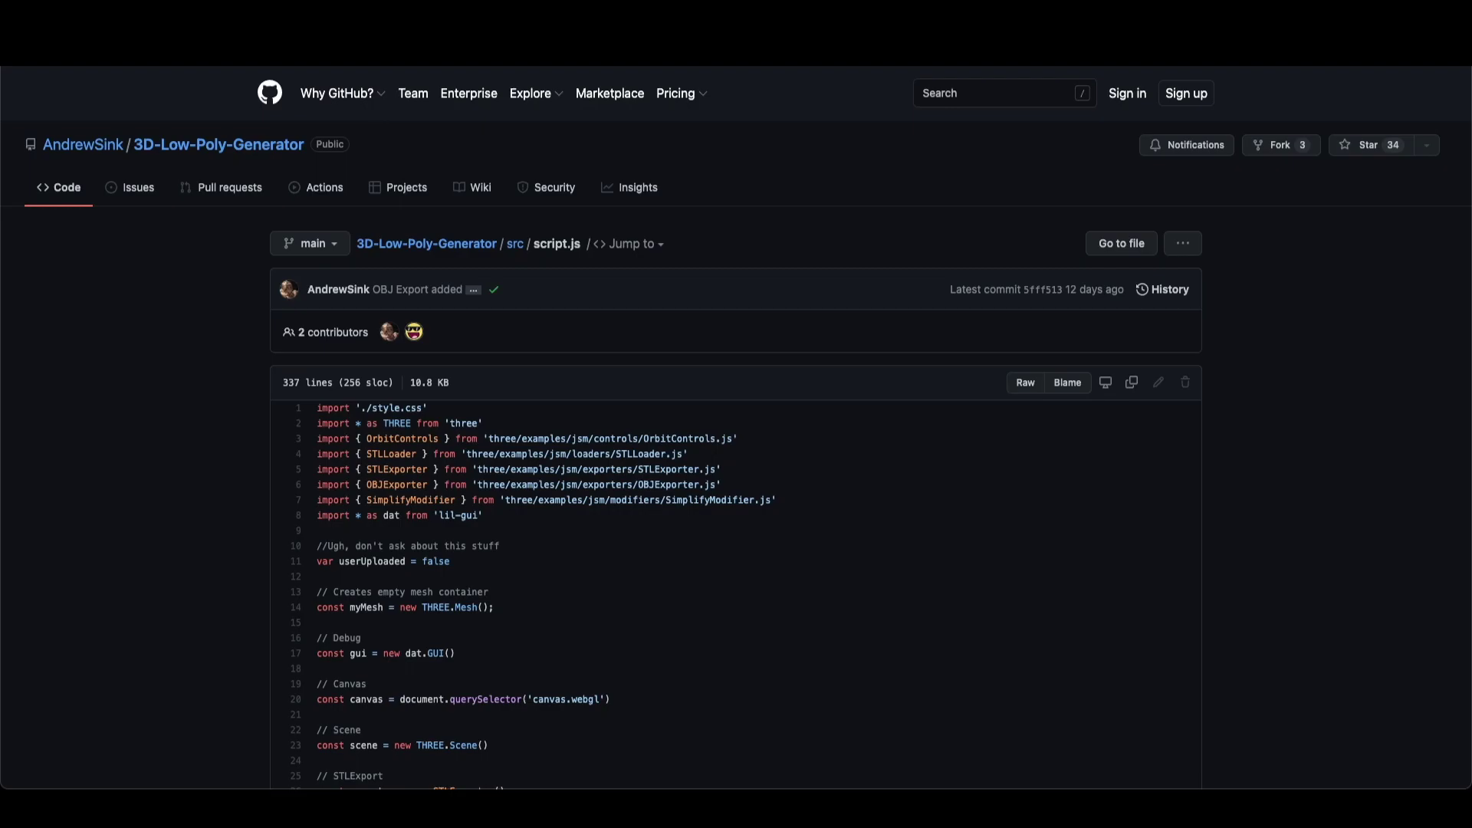
{"action": "scroll", "coordinate": [732, 428], "scroll_direction": "down", "scroll_amount": 1}
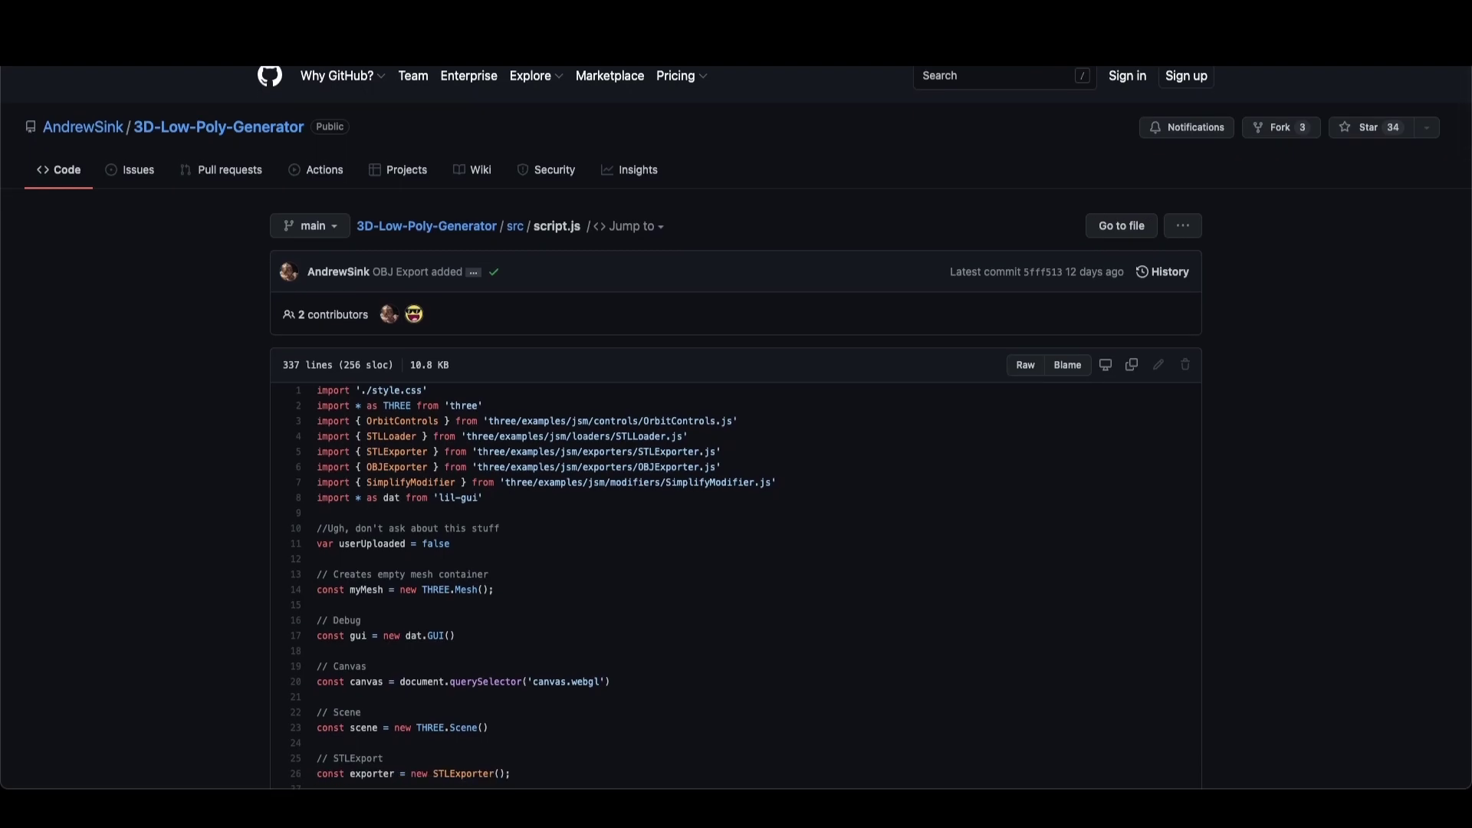
{"action": "scroll", "coordinate": [736, 430], "scroll_direction": "down", "scroll_amount": 20}
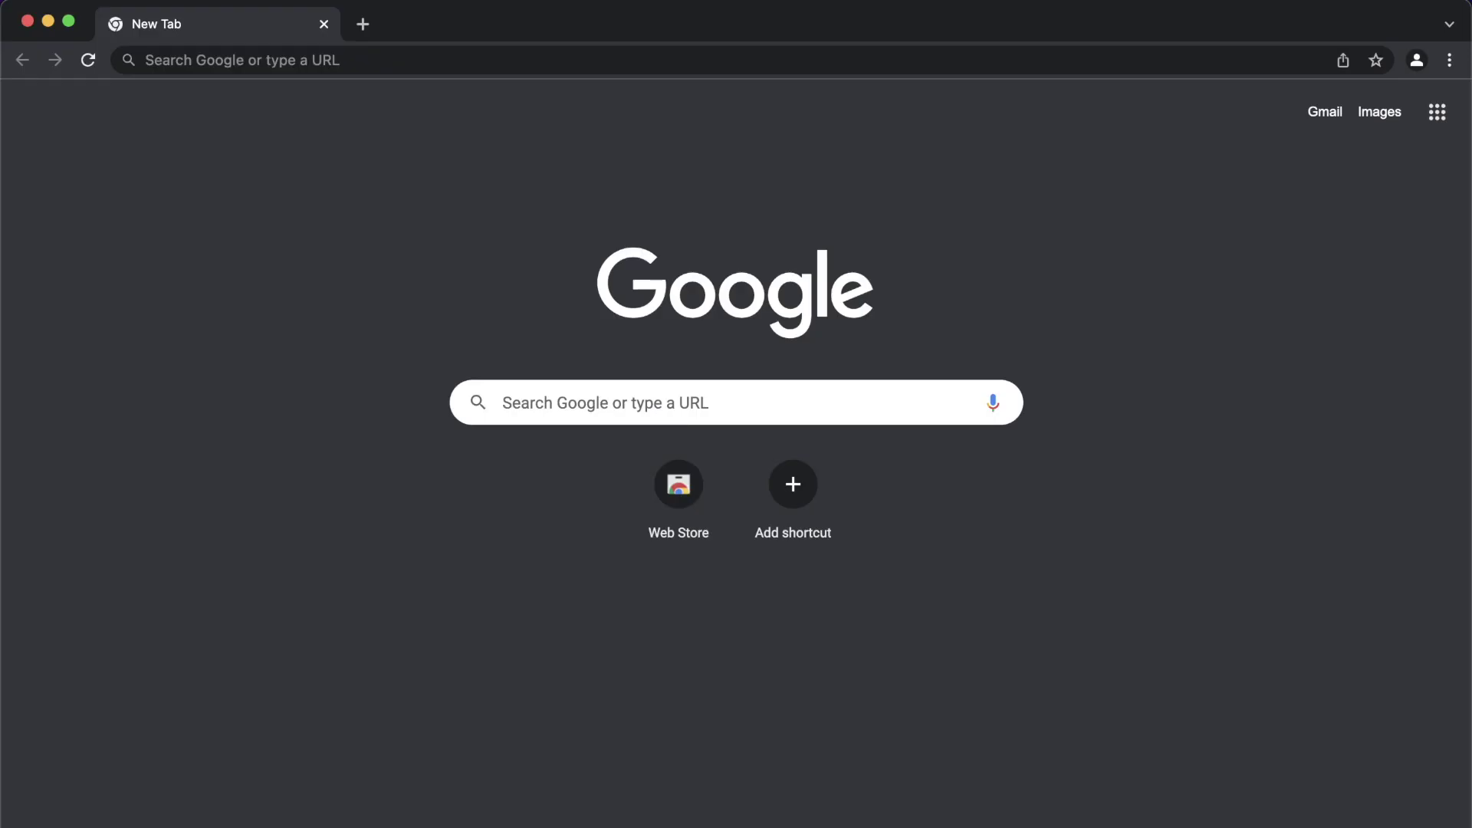
Go to lowpoly3d.xyz in the new tab.
{"action": "key", "text": "super+l"}
{"action": "type", "text": "lowpo"}
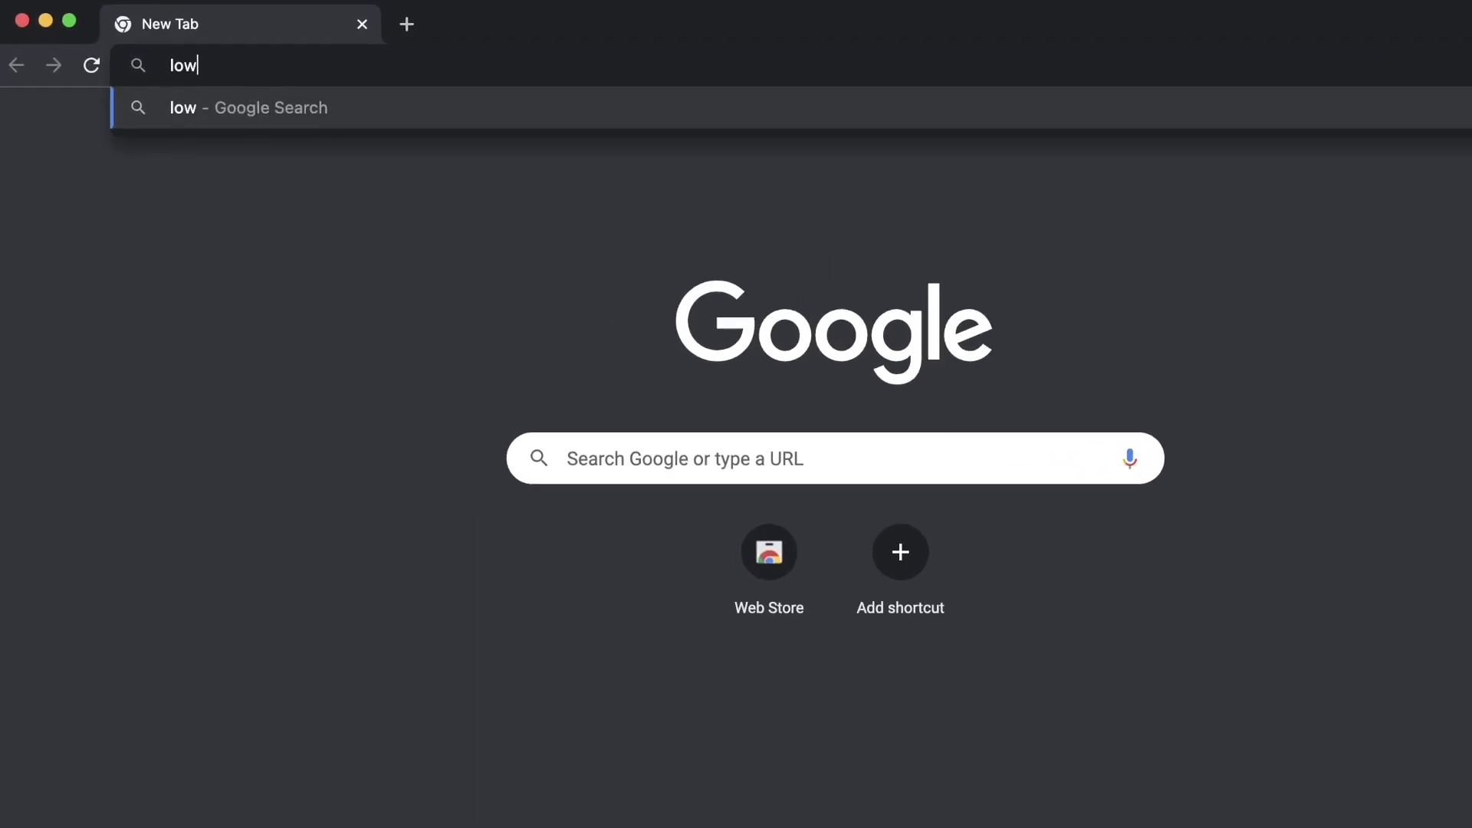
{"action": "type", "text": "ly3d.x"}
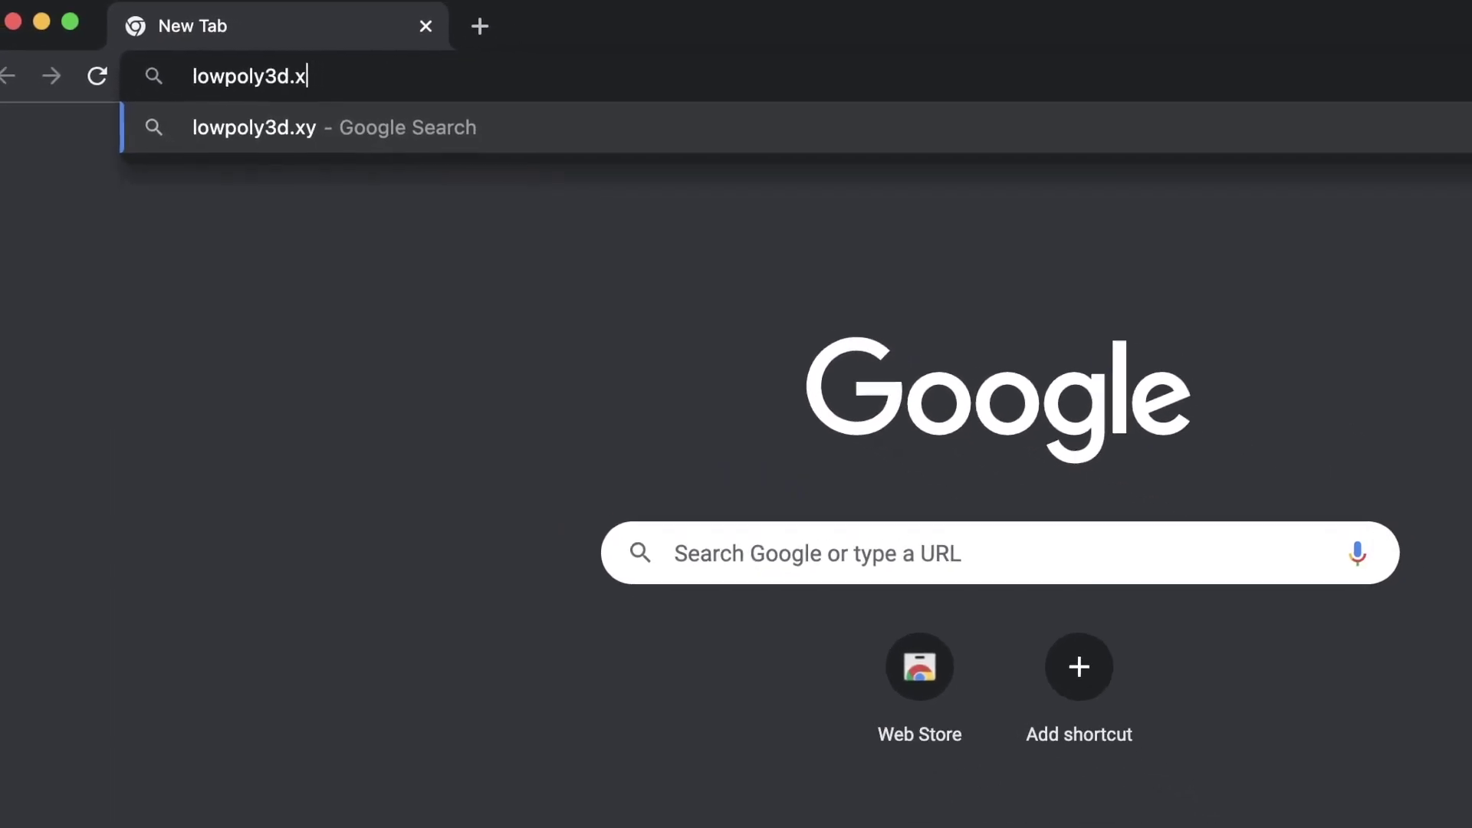
{"action": "type", "text": "yz"}
{"action": "key", "text": "Return"}
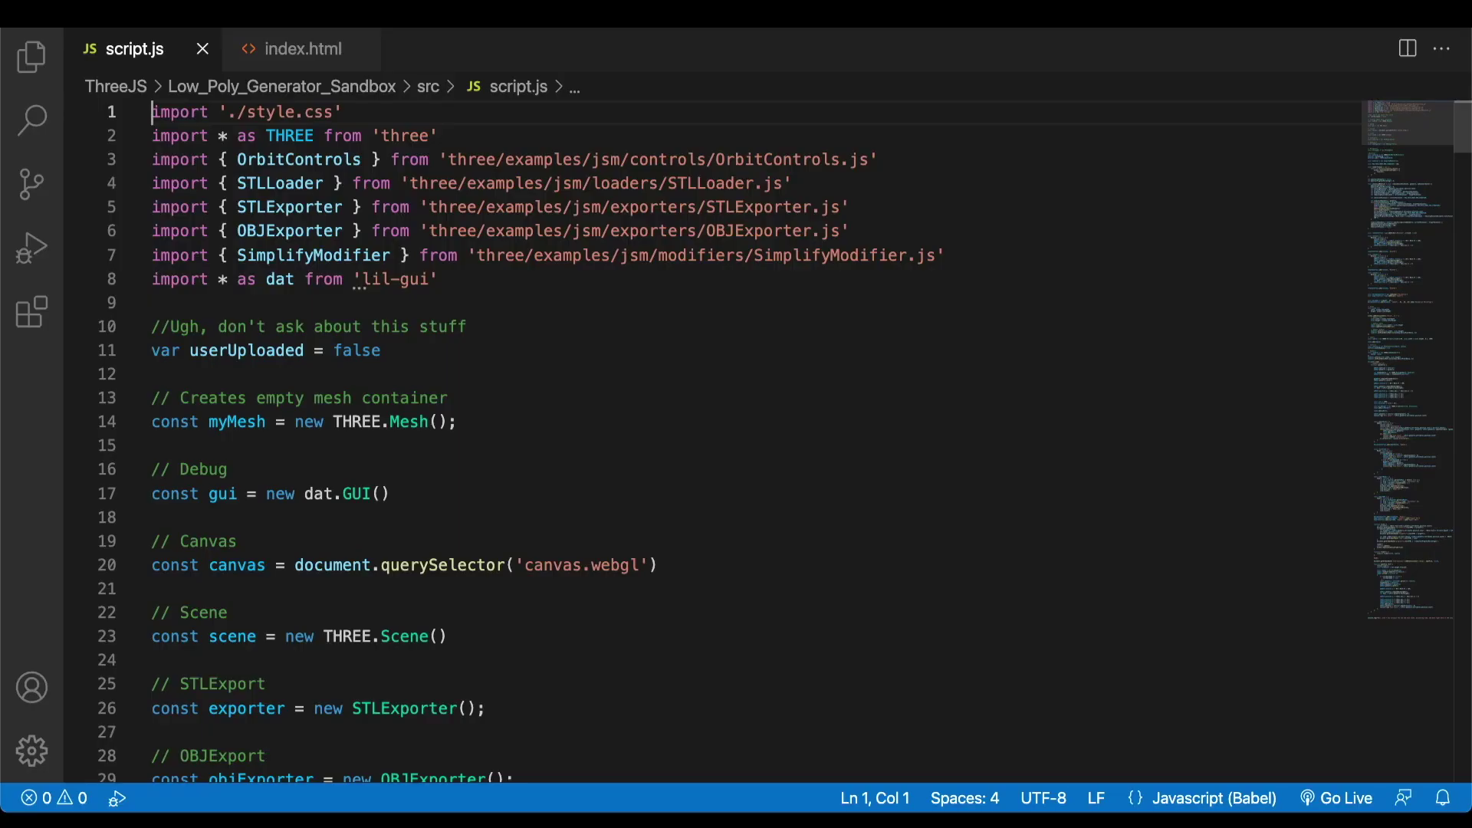
Scroll script.js from the imports past the RotateX, RotateY and RotateZ functions.
{"action": "scroll", "coordinate": [736, 441], "scroll_direction": "down", "scroll_amount": 20}
{"action": "scroll", "coordinate": [735, 441], "scroll_direction": "down", "scroll_amount": 20}
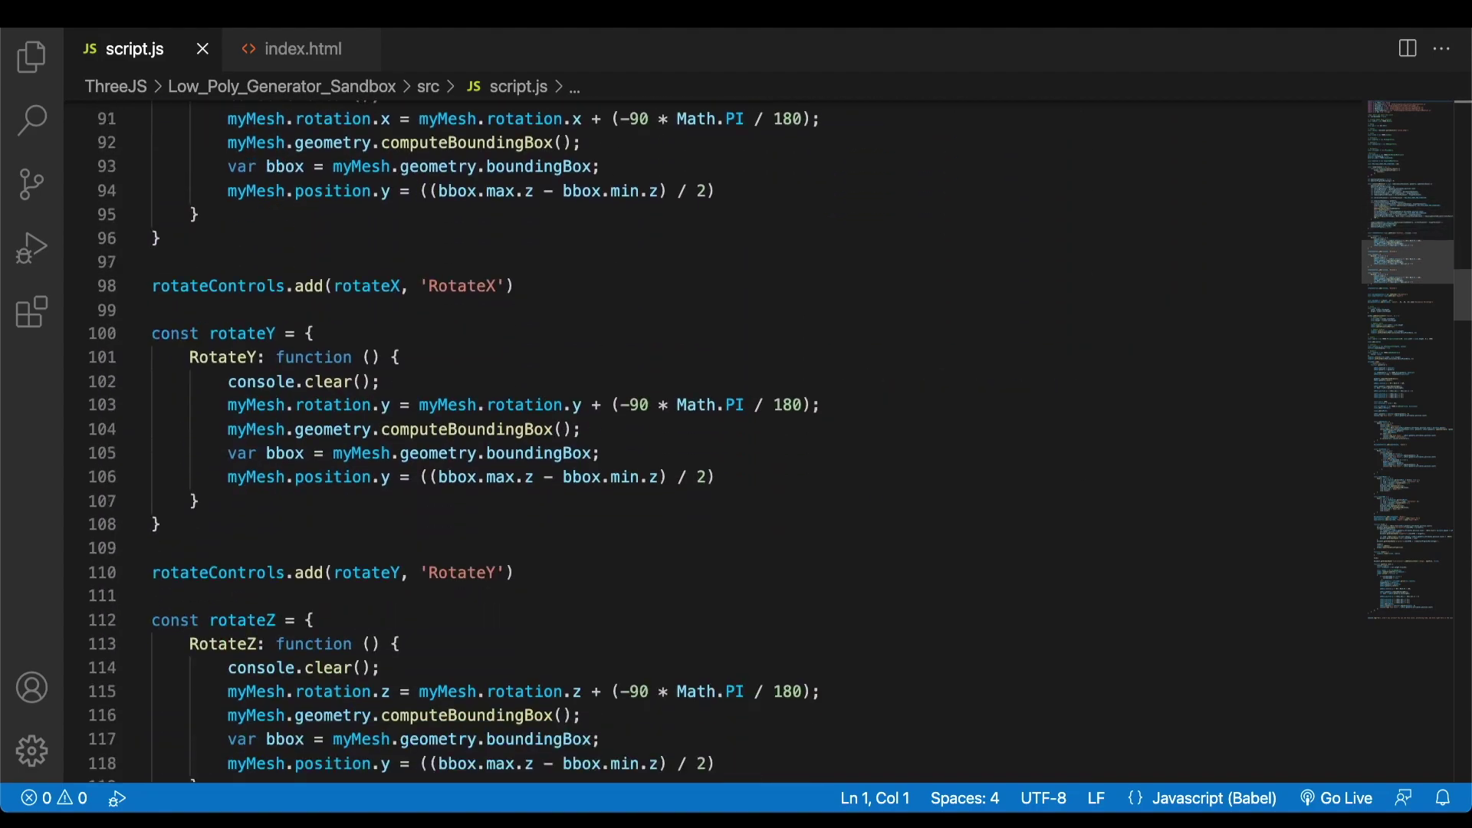
{"action": "scroll", "coordinate": [736, 441], "scroll_direction": "down", "scroll_amount": 19}
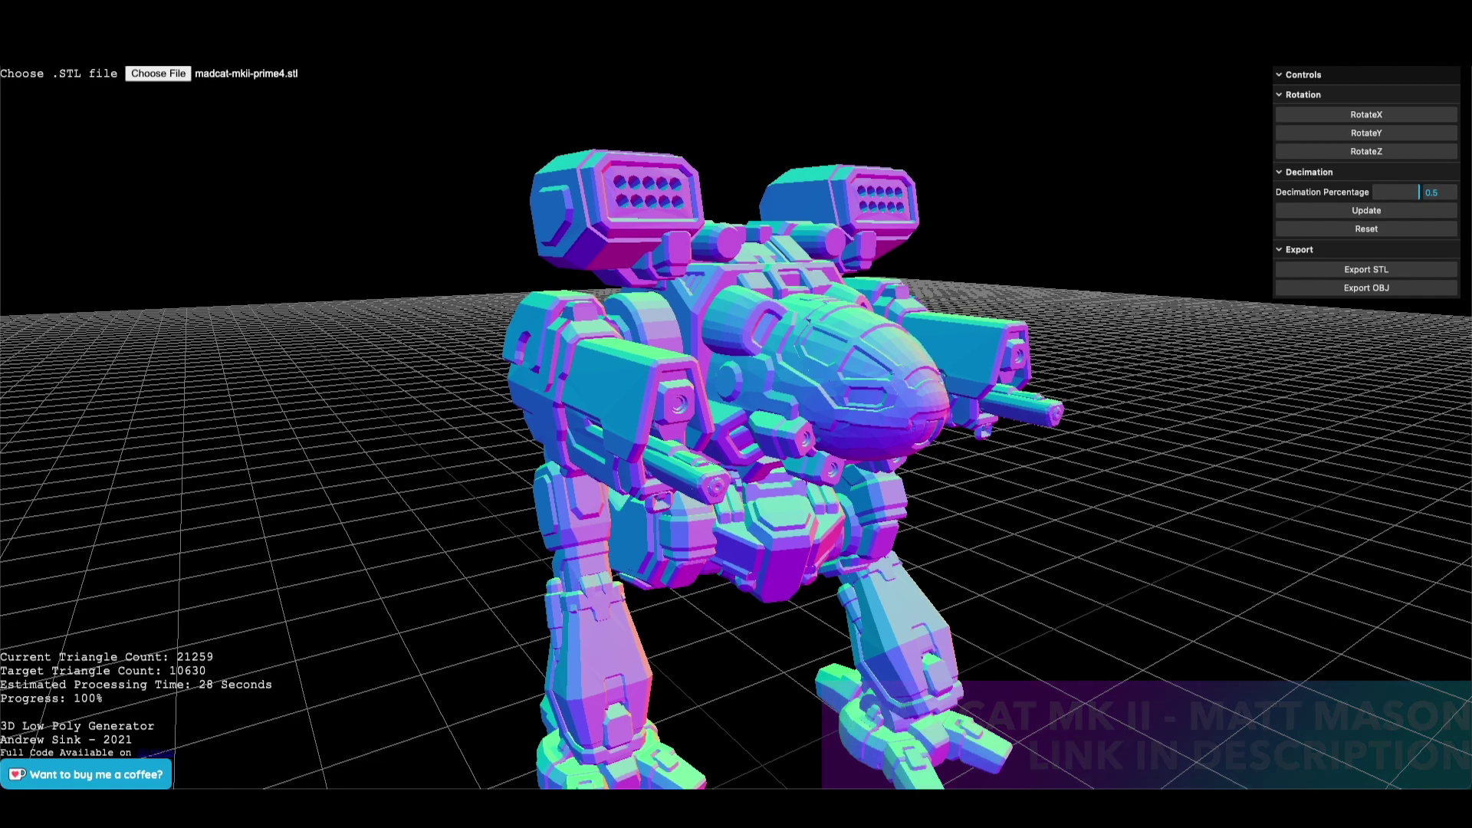
Decimate the madcat mech twice at 0.14 and once at 0.3, reaching 11007 triangles.
{"action": "left_click_drag", "start_coordinate": [1418, 192], "coordinate": [1386, 192]}
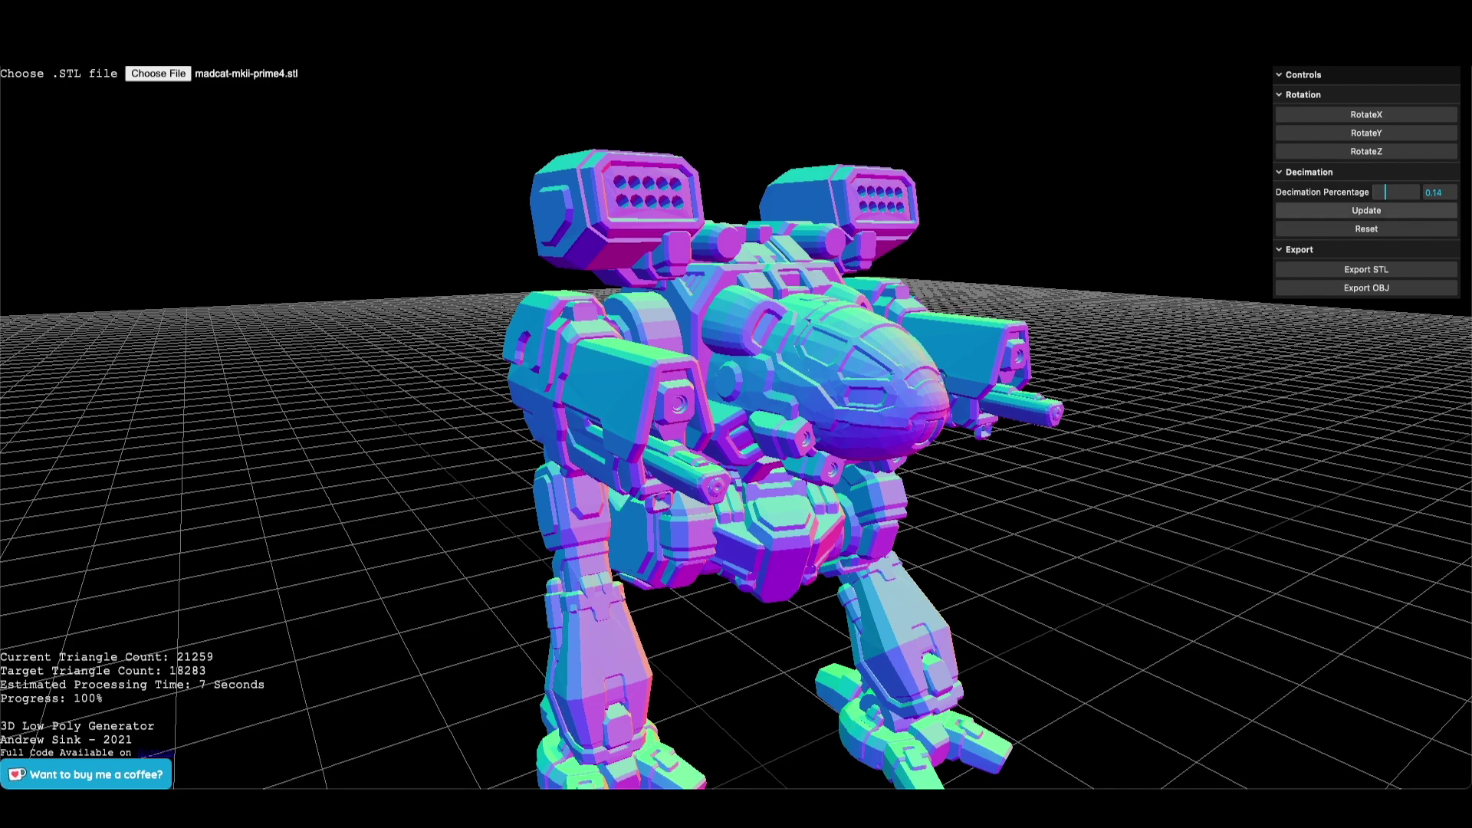
{"action": "left_click", "coordinate": [1366, 210]}
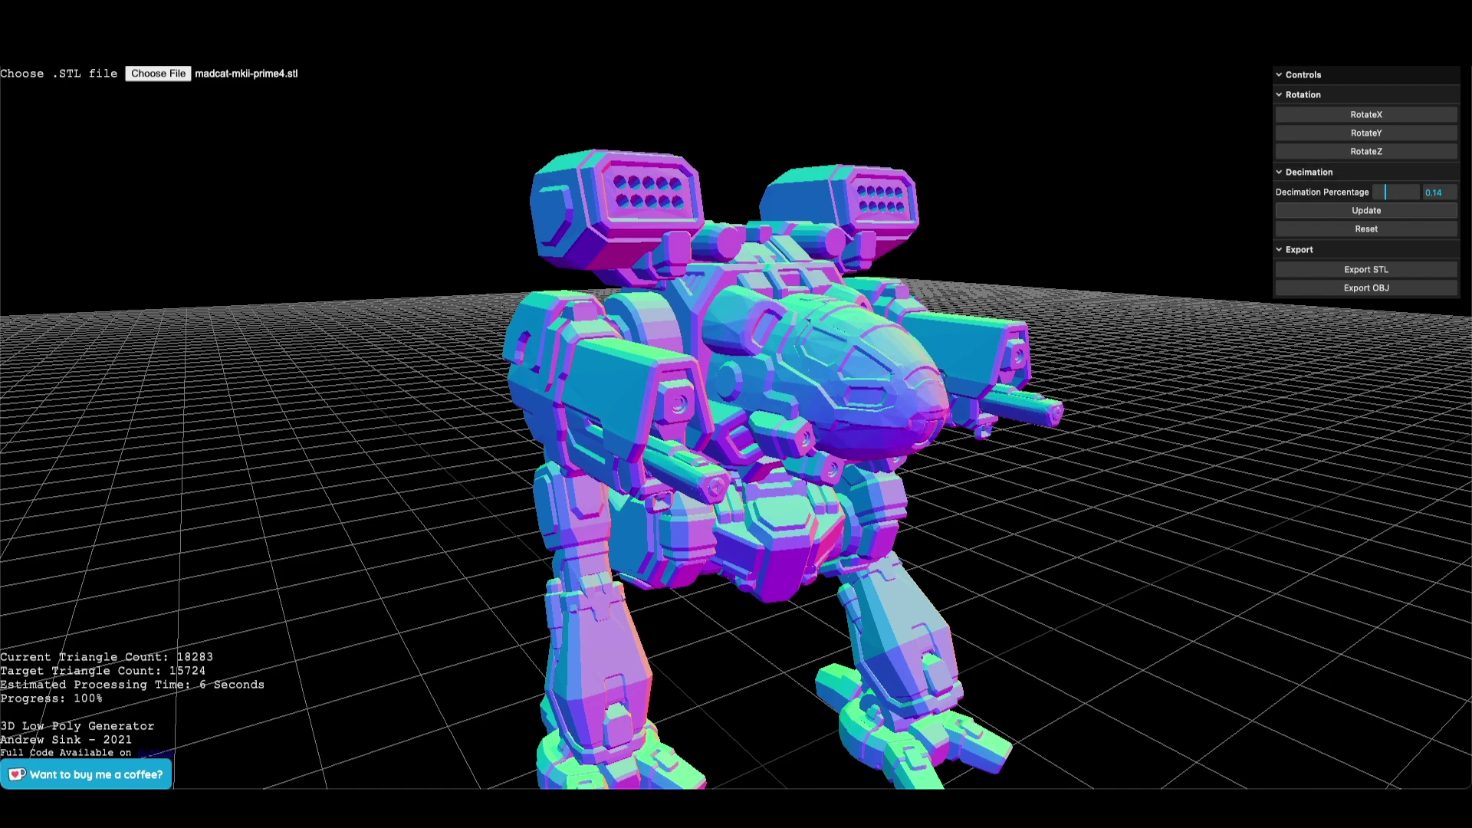
{"action": "left_click", "coordinate": [1366, 210]}
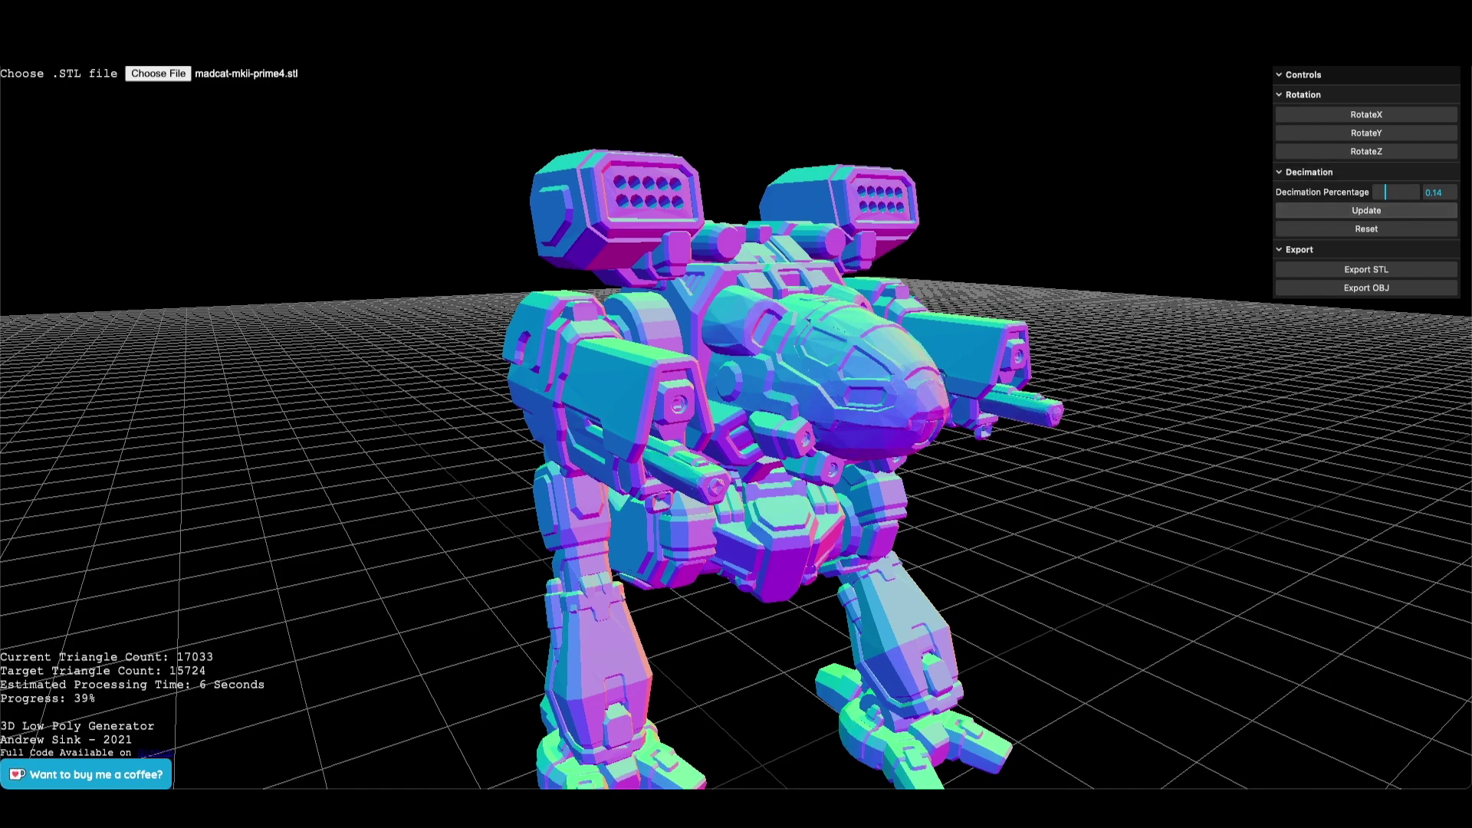
{"action": "left_click_drag", "start_coordinate": [1386, 193], "coordinate": [1400, 191]}
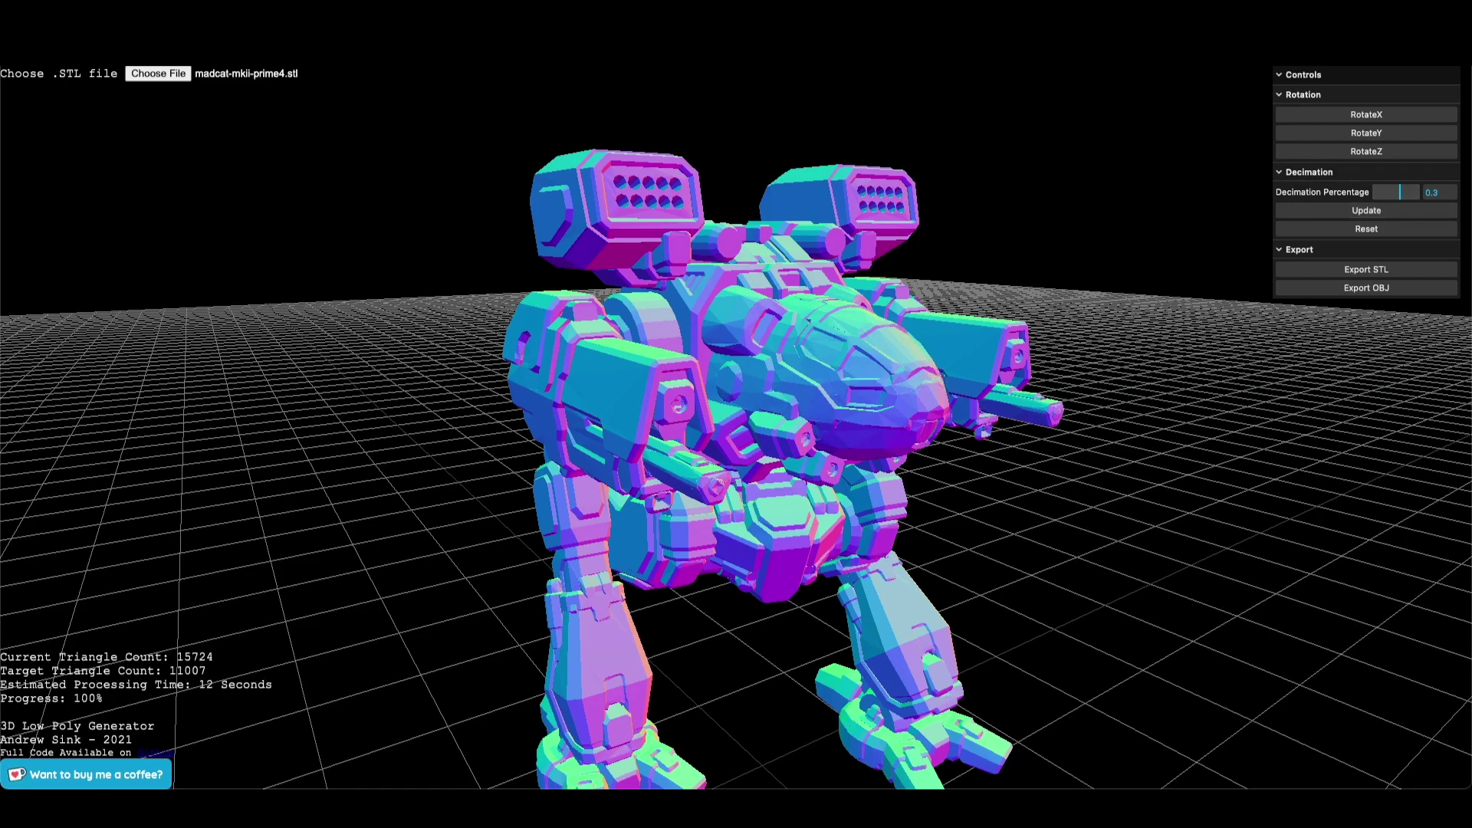
{"action": "left_click", "coordinate": [1366, 210]}
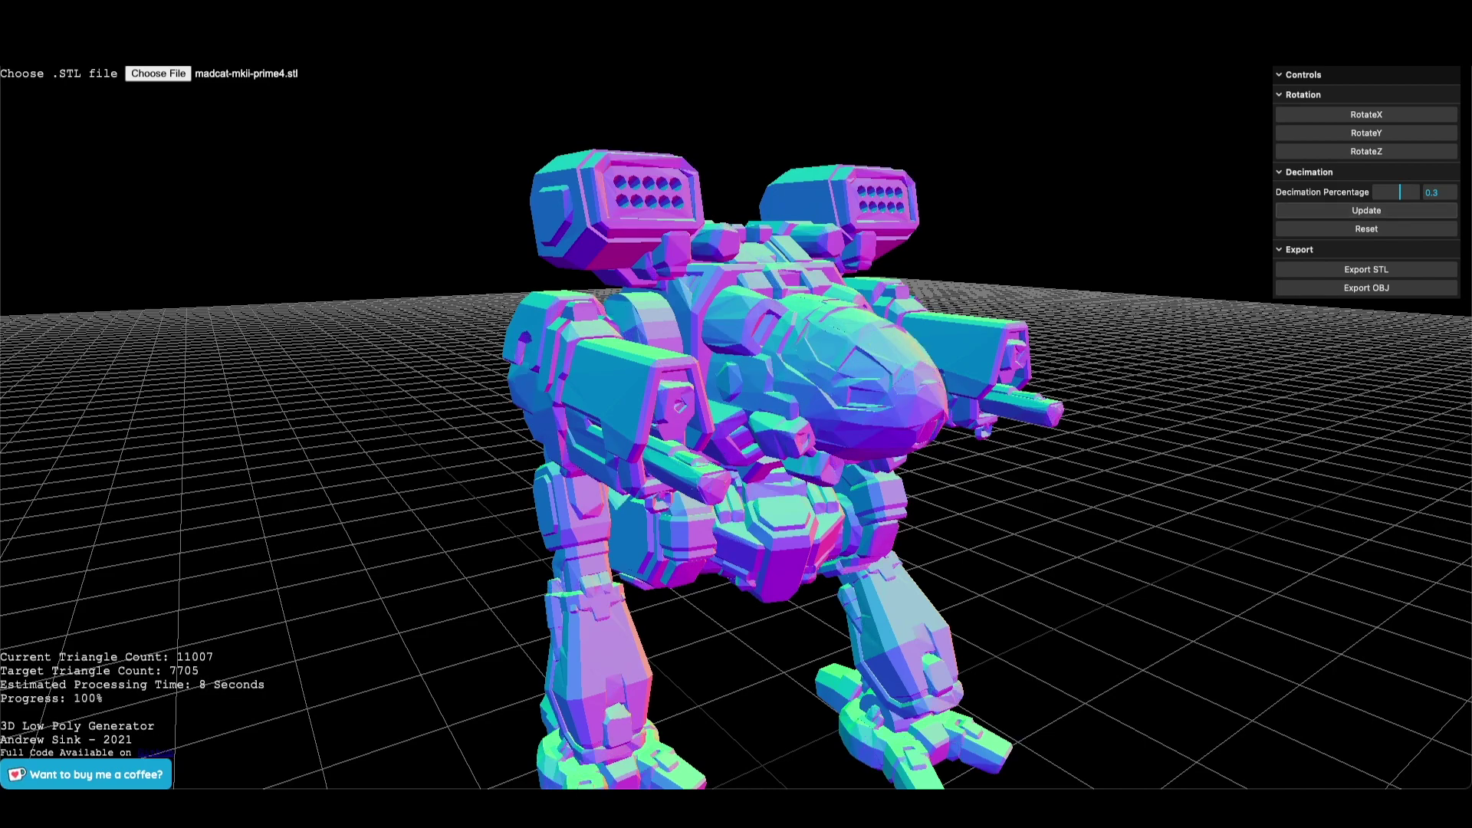
Frame both missile pods and decimate the mech once at 0.22.
{"action": "scroll", "coordinate": [736, 414], "scroll_direction": "up", "scroll_amount": 8}
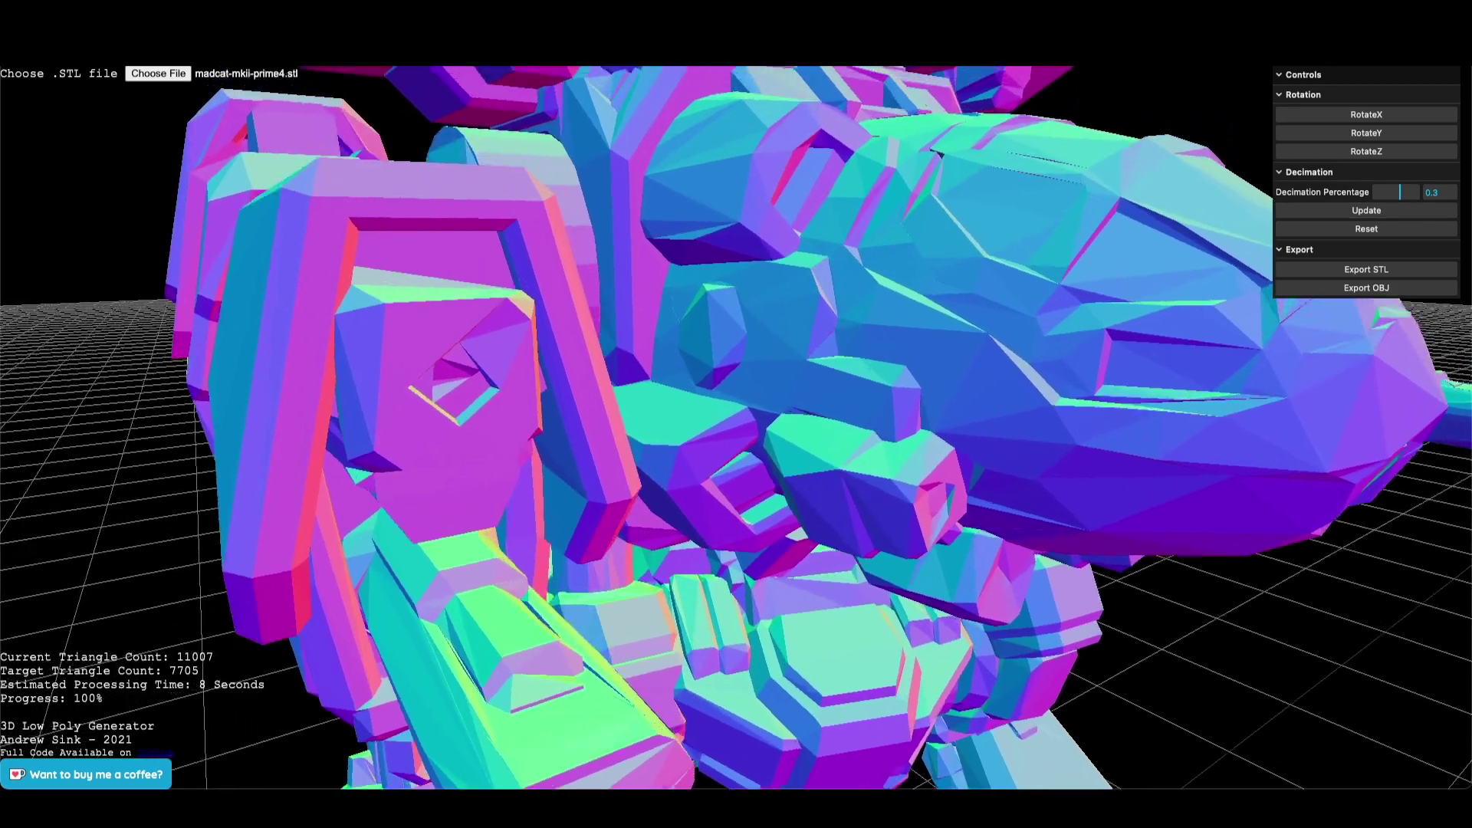
{"action": "right_click_drag", "start_coordinate": [736, 322], "coordinate": [686, 659]}
{"action": "left_click_drag", "start_coordinate": [687, 537], "coordinate": [667, 510]}
{"action": "right_click_drag", "start_coordinate": [667, 510], "coordinate": [688, 617]}
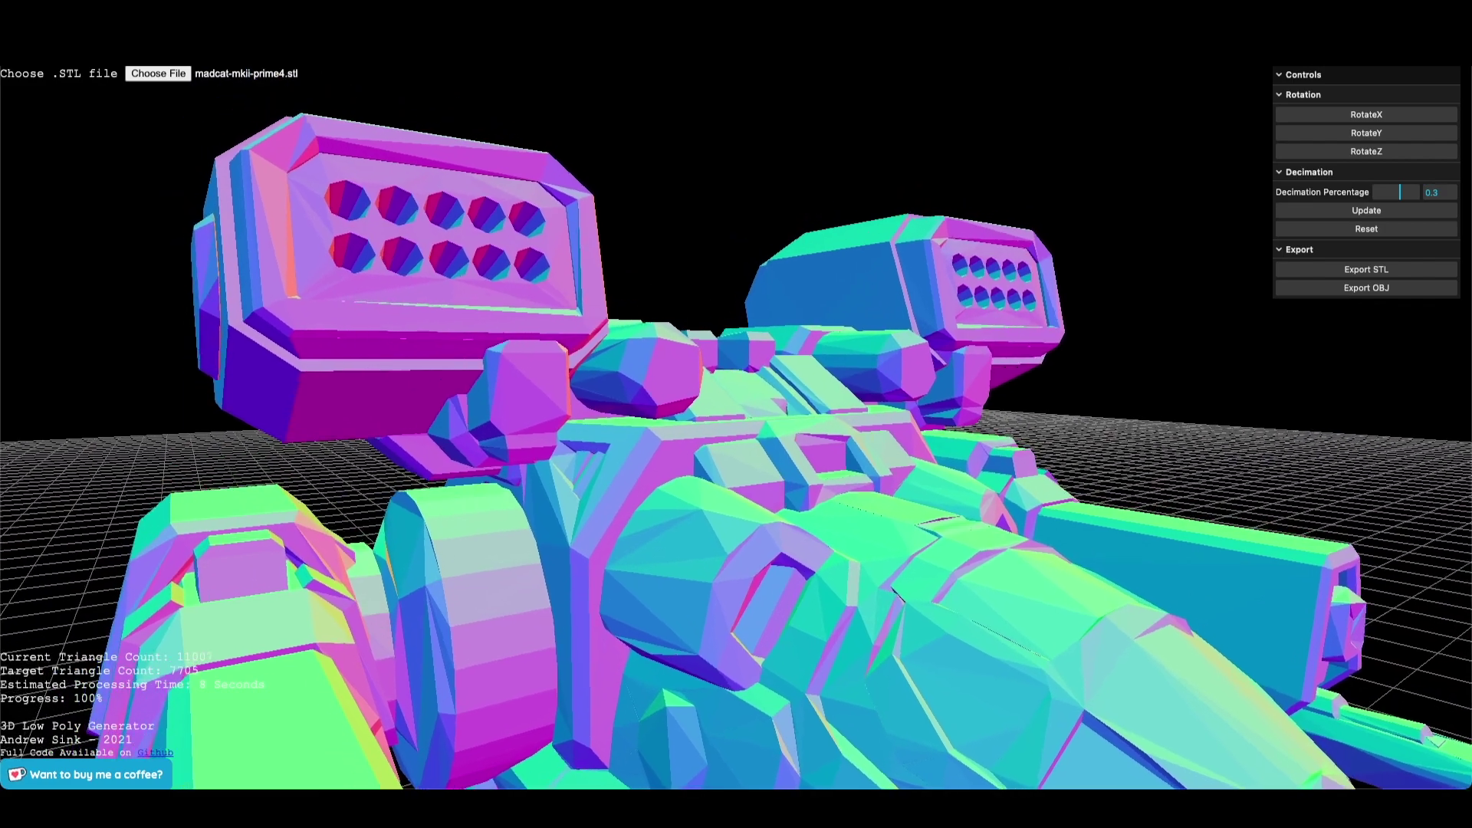
{"action": "left_click_drag", "start_coordinate": [1389, 192], "coordinate": [1393, 193]}
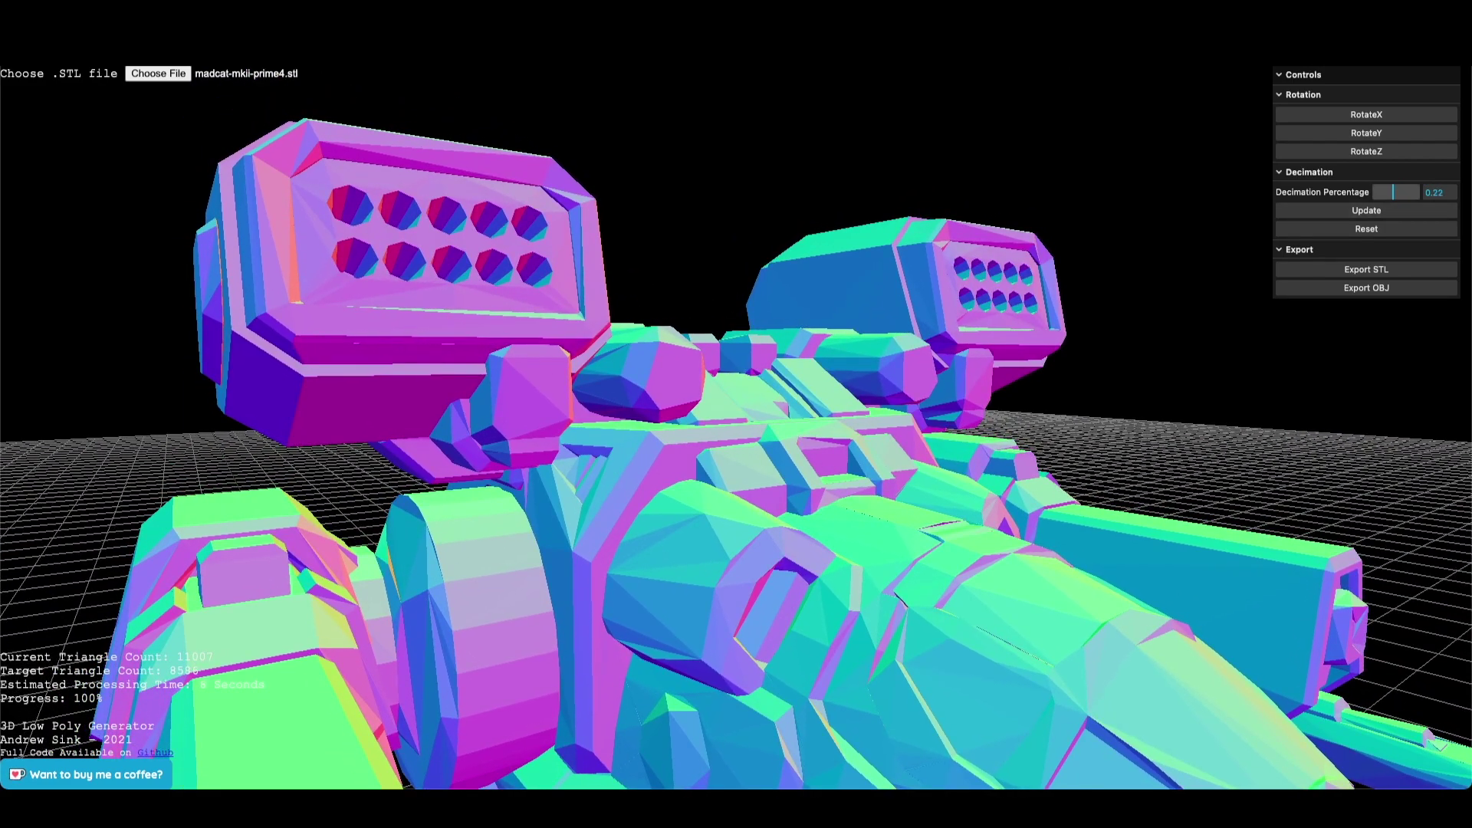
{"action": "left_click", "coordinate": [1366, 211]}
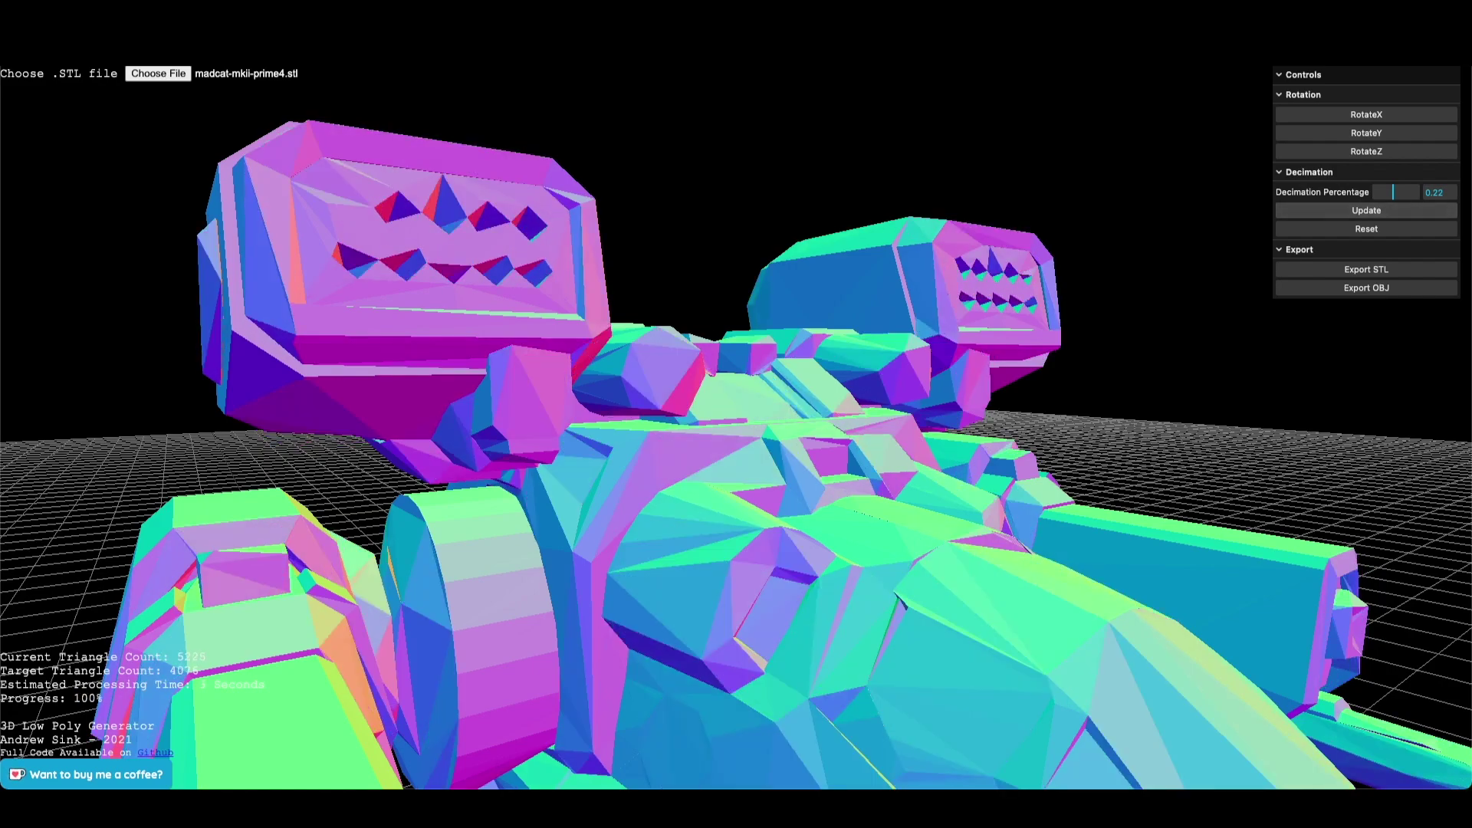
Decimate again at 0.28 down to 3762 triangles and view the mech's back.
{"action": "scroll", "coordinate": [736, 427], "scroll_direction": "down", "scroll_amount": 5}
{"action": "right_click_drag", "start_coordinate": [736, 537], "coordinate": [736, 385]}
{"action": "left_click_drag", "start_coordinate": [736, 385], "coordinate": [731, 409]}
{"action": "left_click_drag", "start_coordinate": [1393, 193], "coordinate": [1398, 193]}
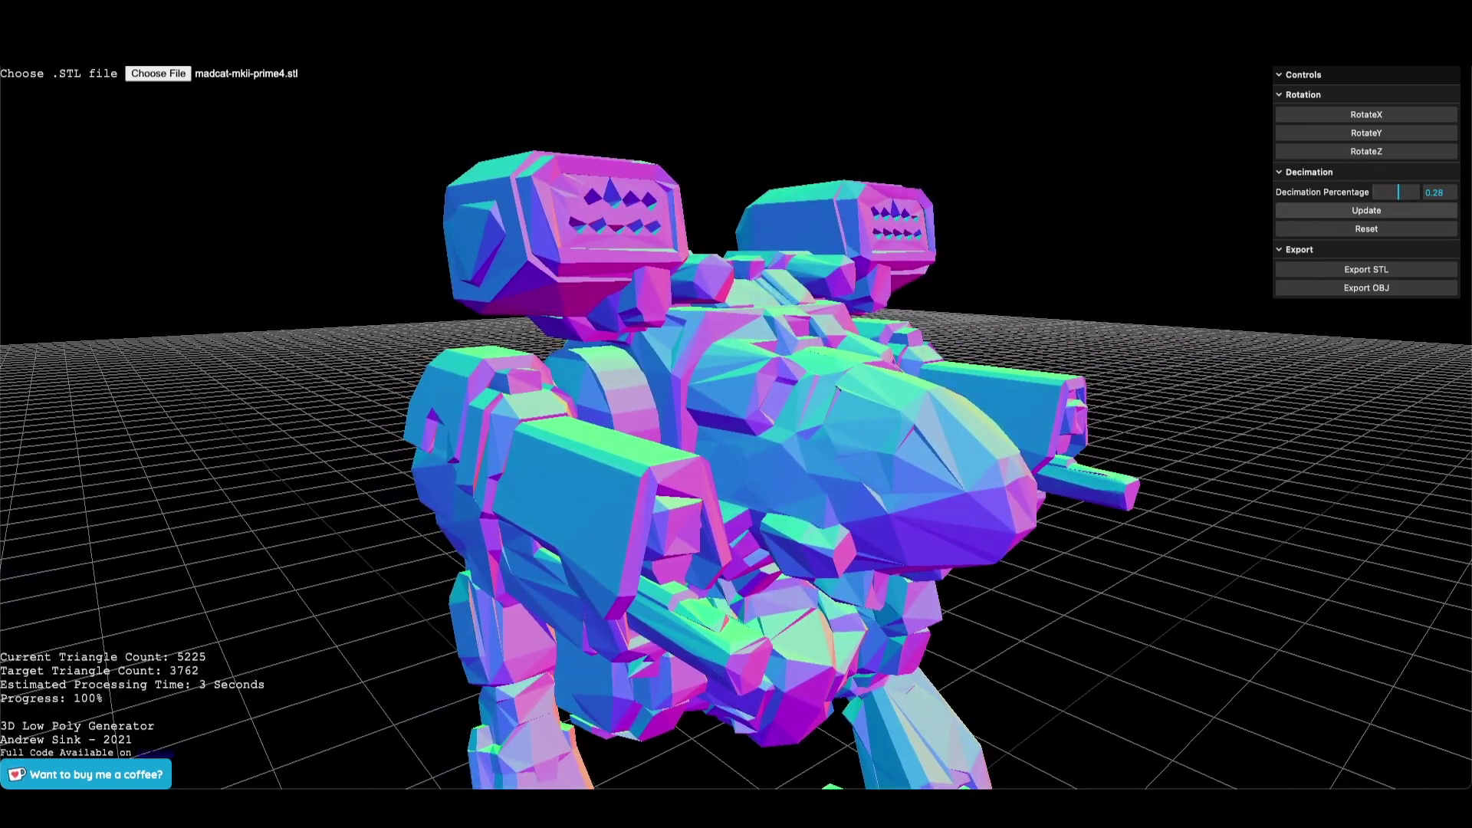
{"action": "left_click", "coordinate": [1366, 210]}
{"action": "left_click_drag", "start_coordinate": [690, 429], "coordinate": [873, 423]}
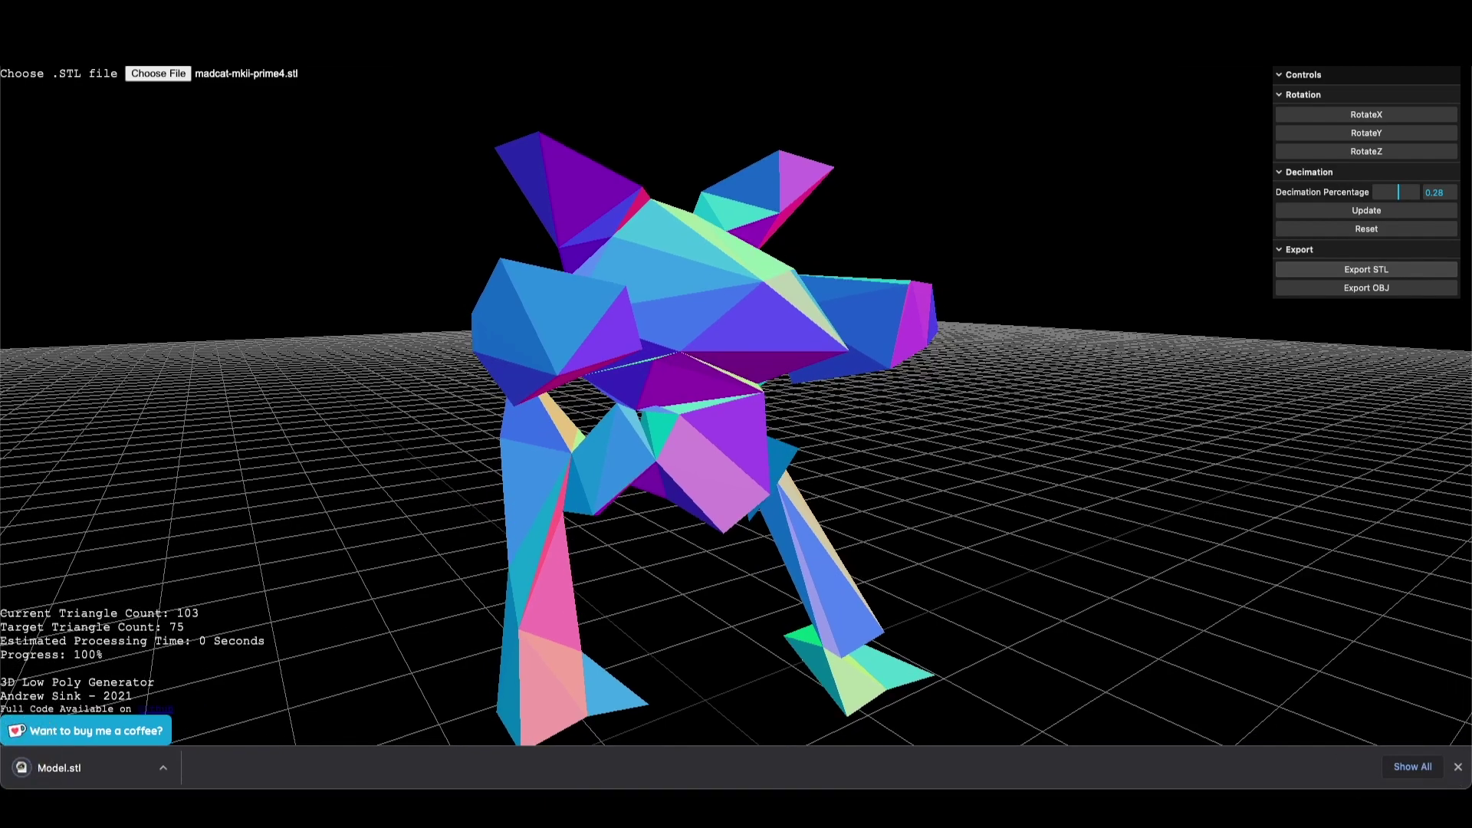
Reset the mech back to its full-detail 21259-triangle original.
{"action": "left_click", "coordinate": [1366, 229]}
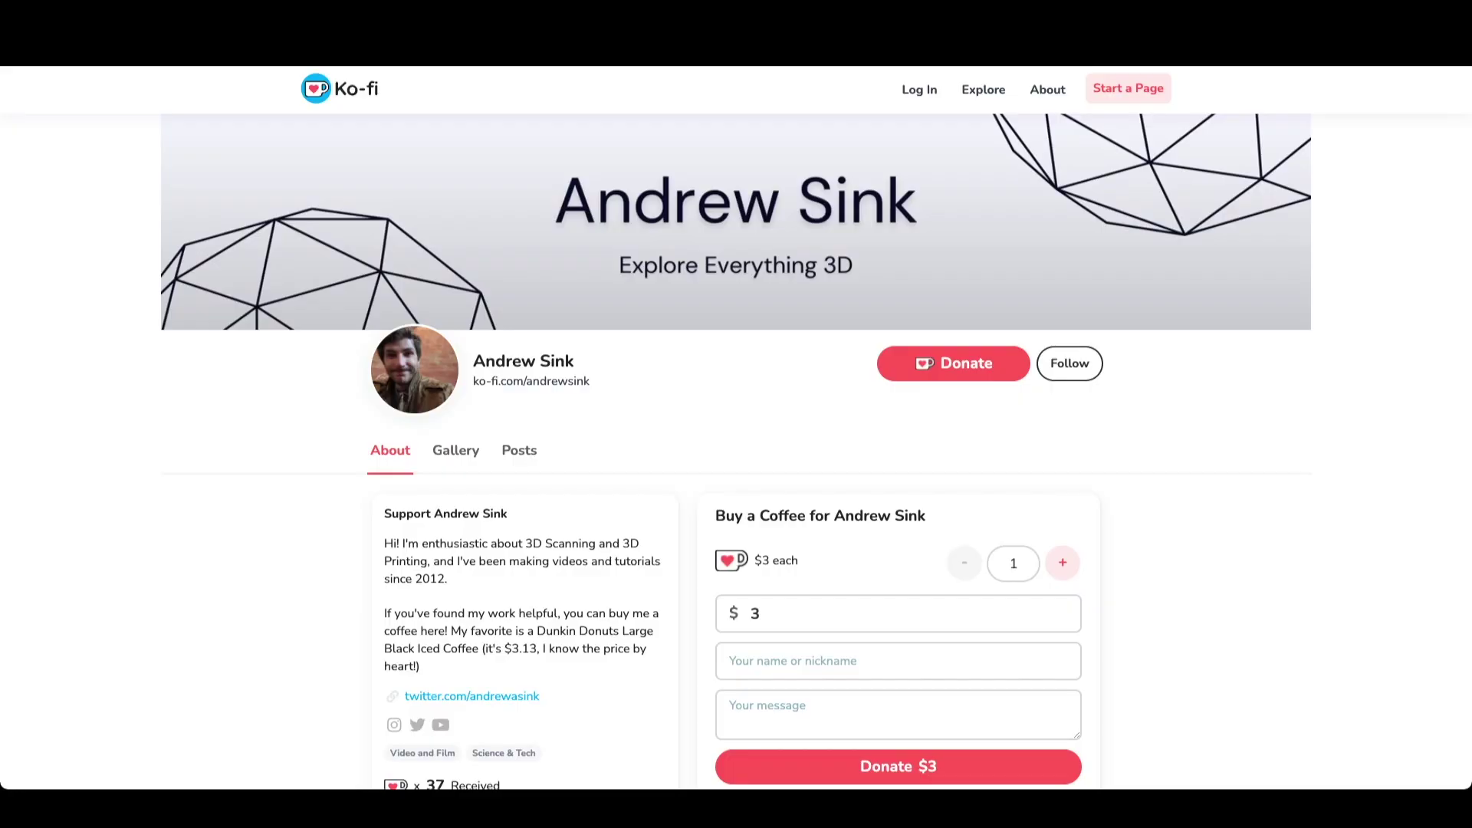
Scroll the Ko-fi page to the footer, highlighting the bio's favourite-coffee sentence.
{"action": "scroll", "coordinate": [736, 451], "scroll_direction": "down", "scroll_amount": 1}
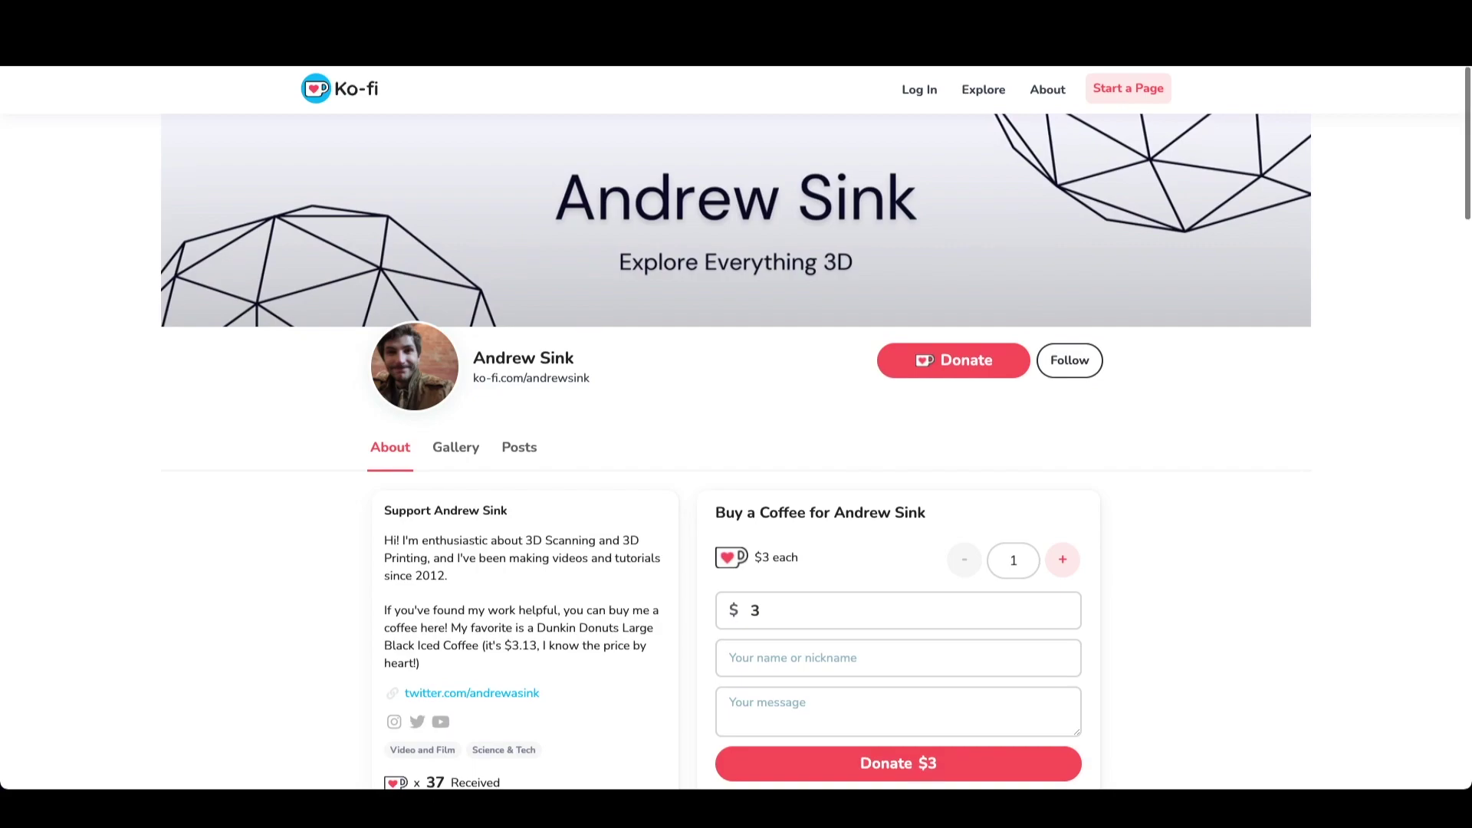
{"action": "left_click_drag", "start_coordinate": [421, 565], "coordinate": [452, 530]}
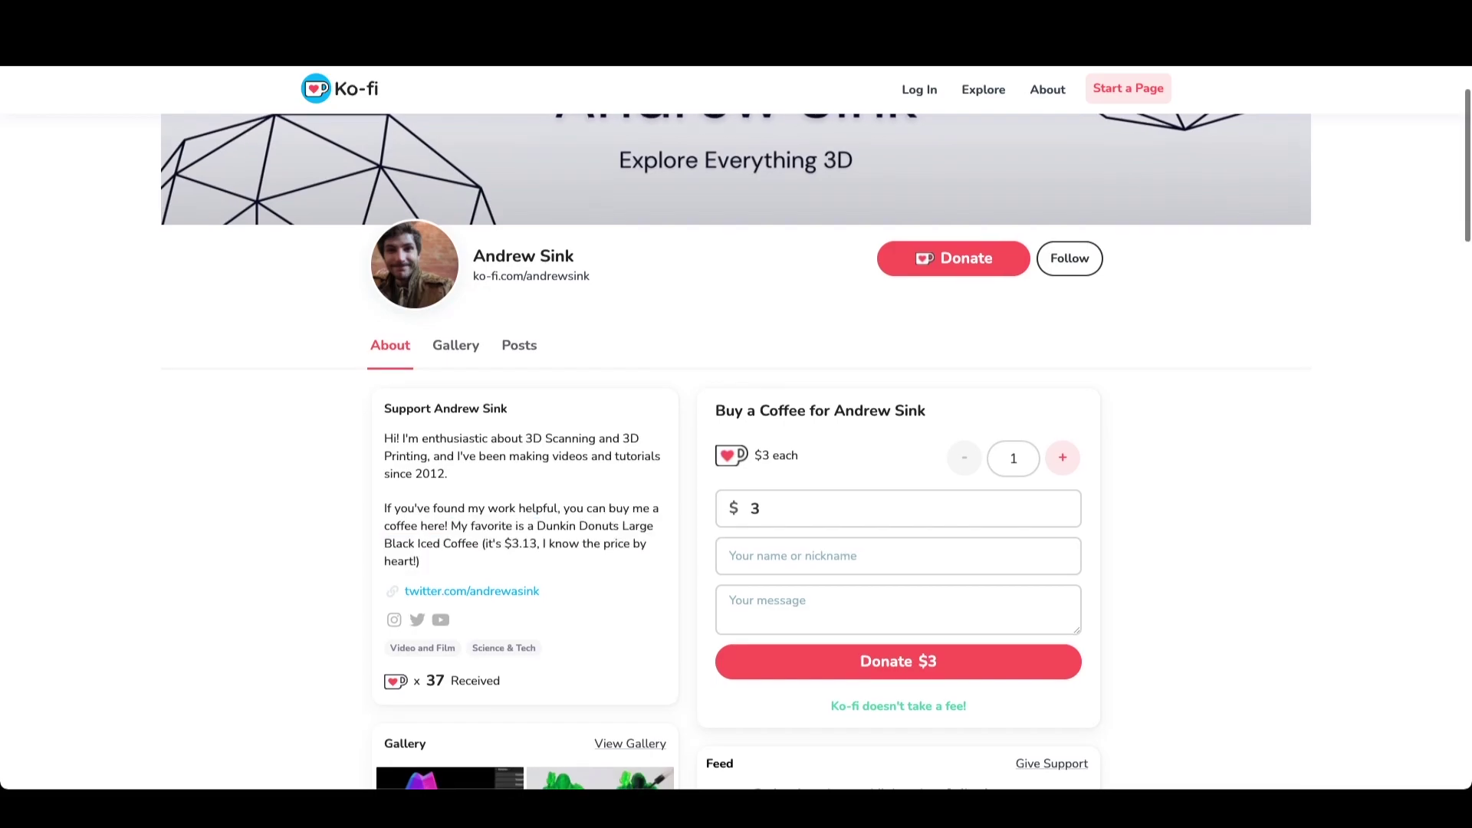
{"action": "scroll", "coordinate": [736, 428], "scroll_direction": "down", "scroll_amount": 3}
{"action": "scroll", "coordinate": [736, 428], "scroll_direction": "down", "scroll_amount": 6}
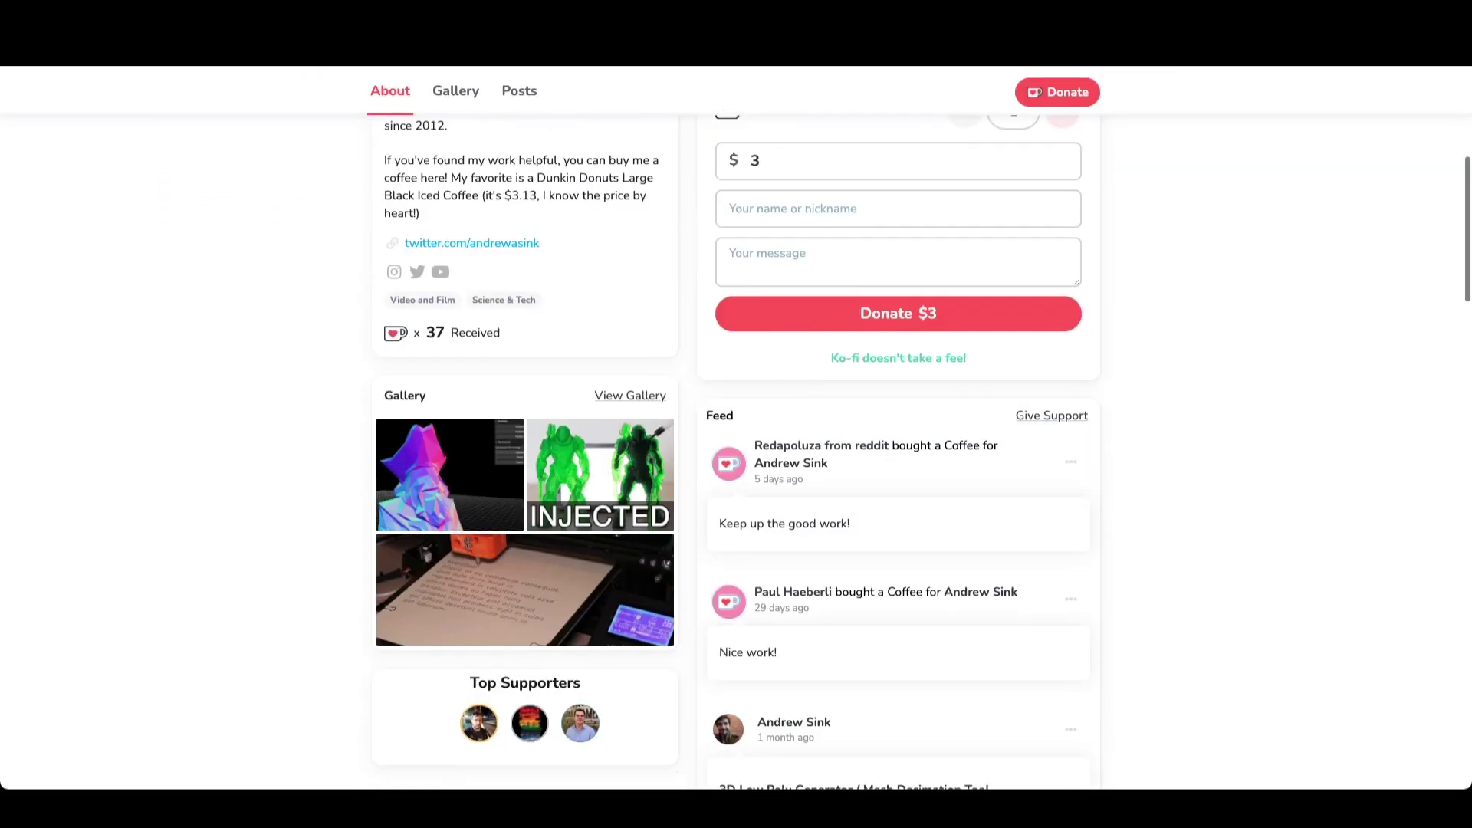
{"action": "scroll", "coordinate": [898, 452], "scroll_direction": "down", "scroll_amount": 10}
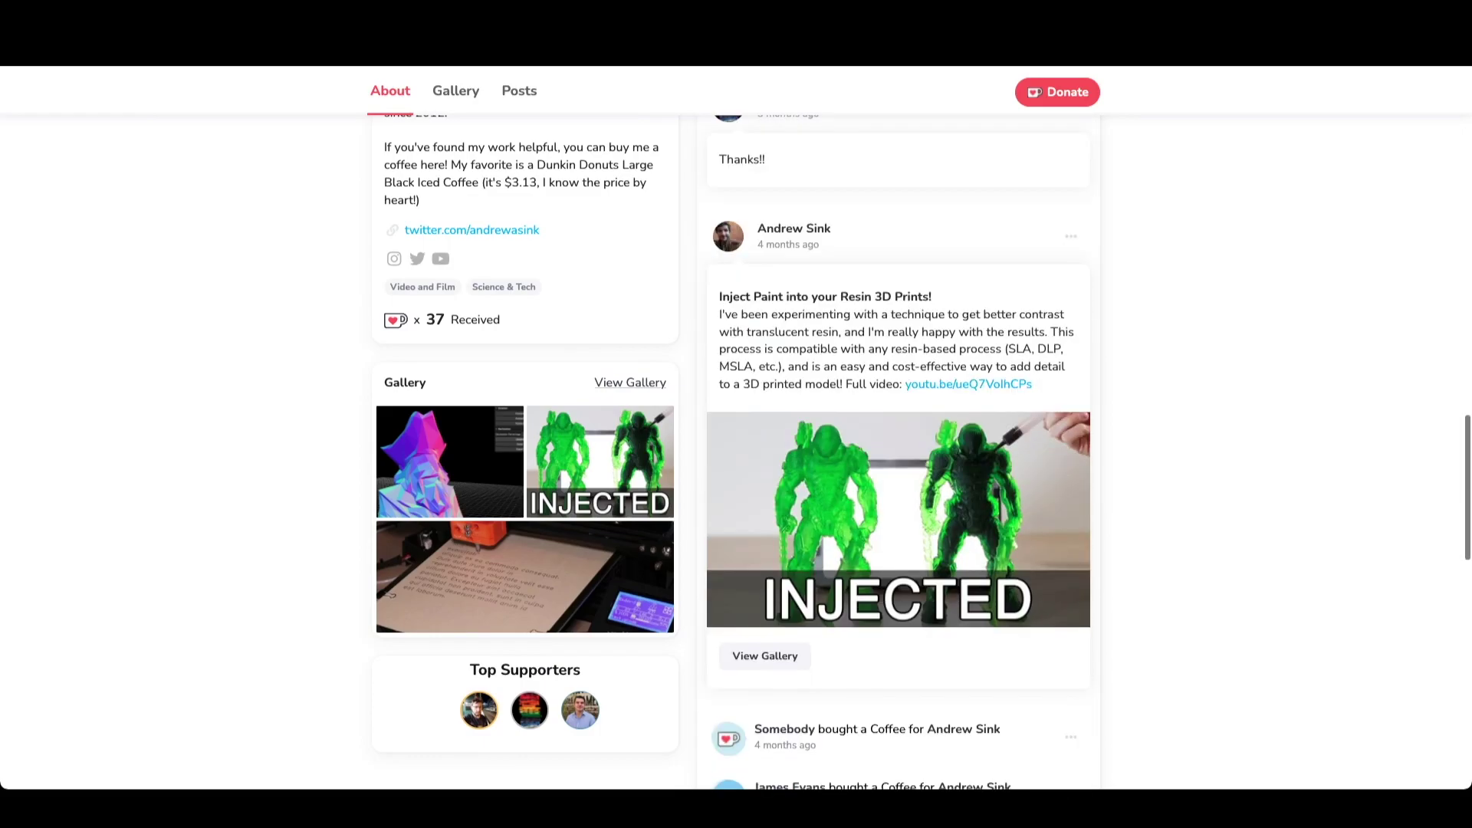
{"action": "scroll", "coordinate": [898, 452], "scroll_direction": "down", "scroll_amount": 4}
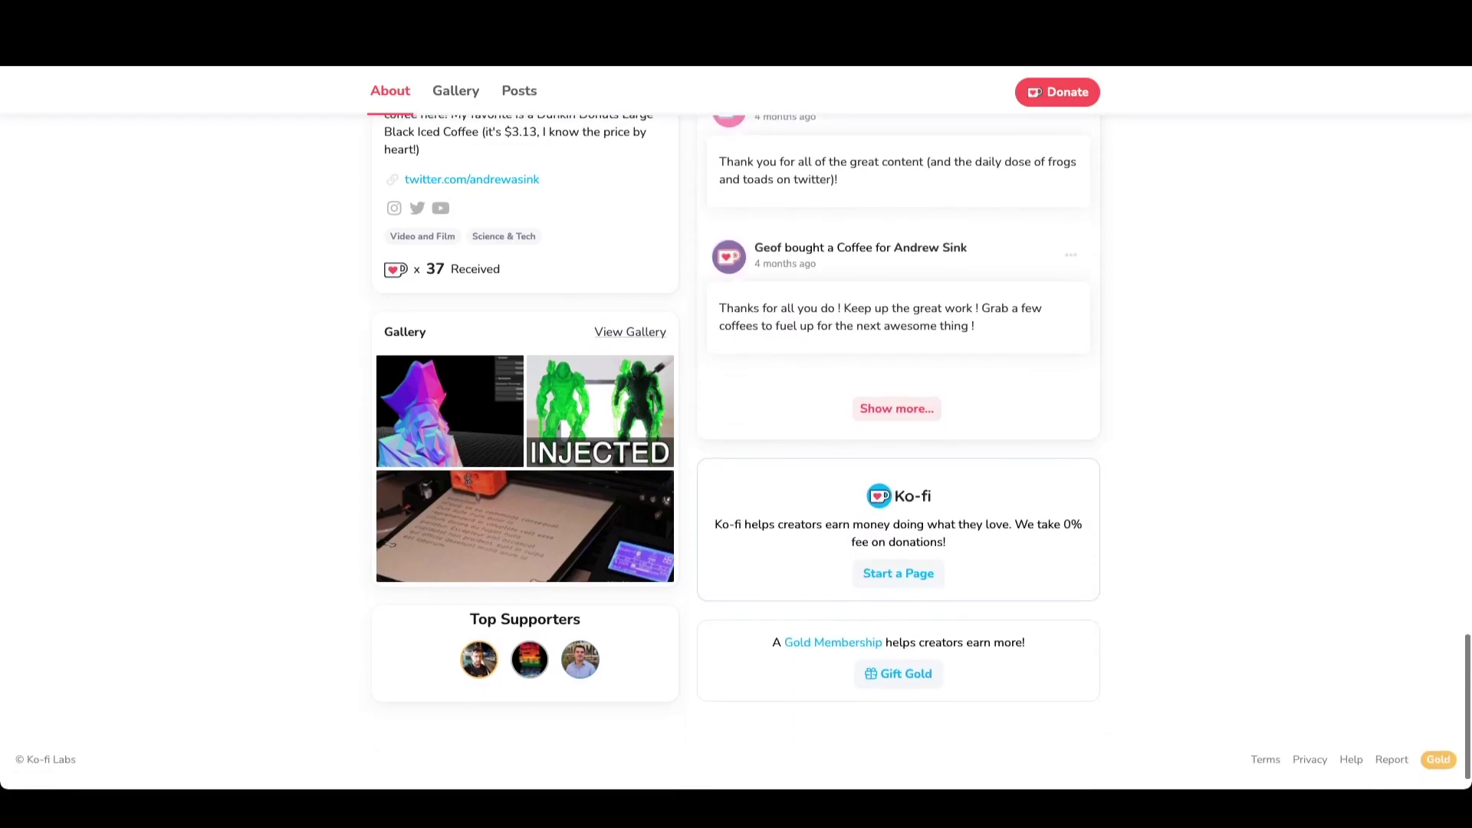